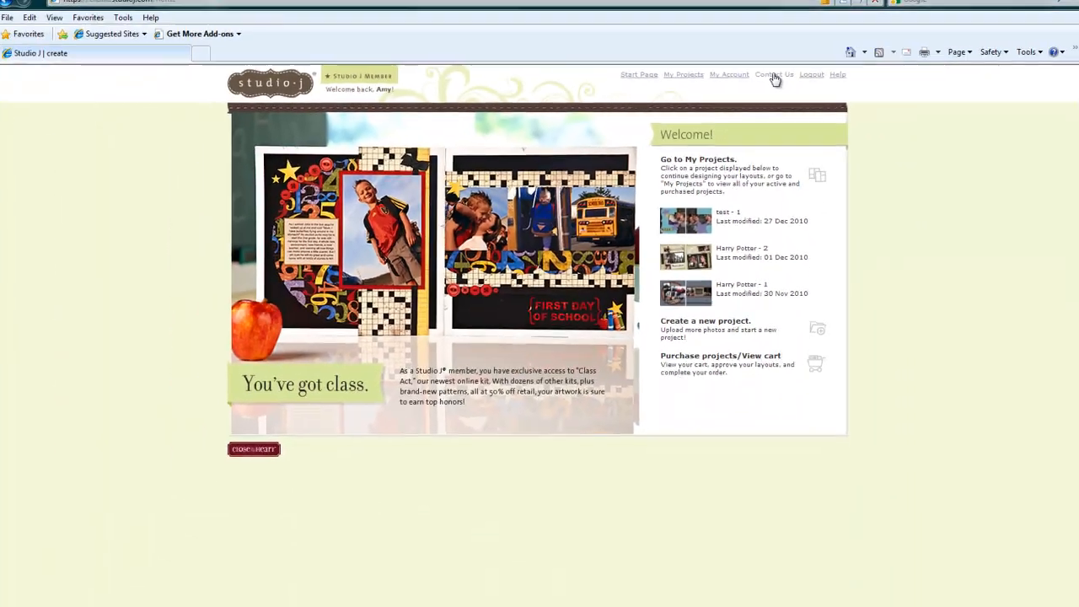
Step: Choose Problem as the reason for contact in the contact form, and close the form without sending it
{"action": "left_click", "coordinate": [734, 121]}
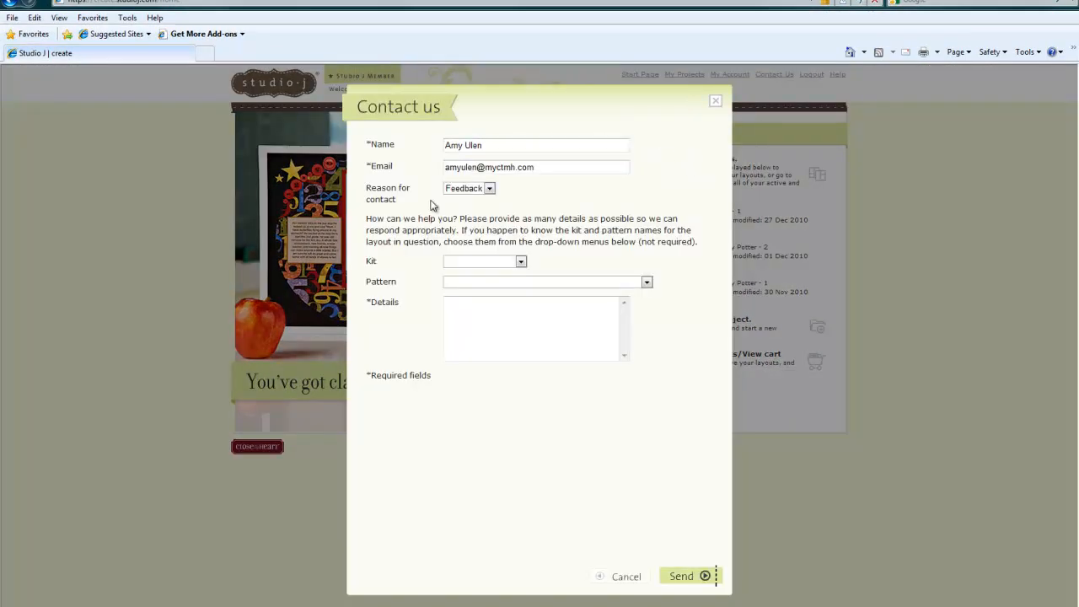
{"action": "left_click", "coordinate": [489, 188]}
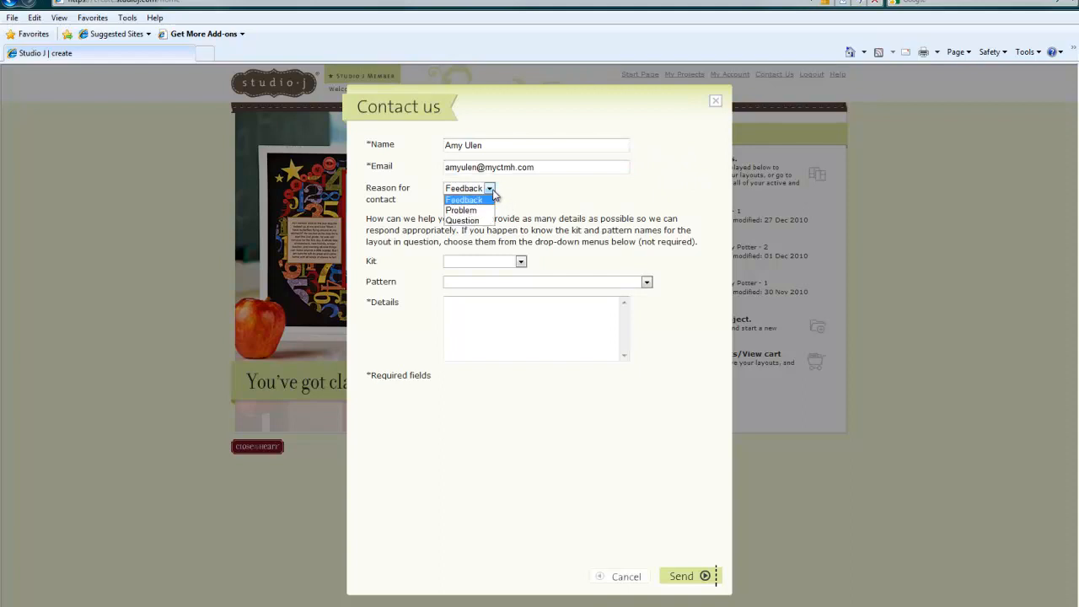
{"action": "left_click", "coordinate": [463, 208]}
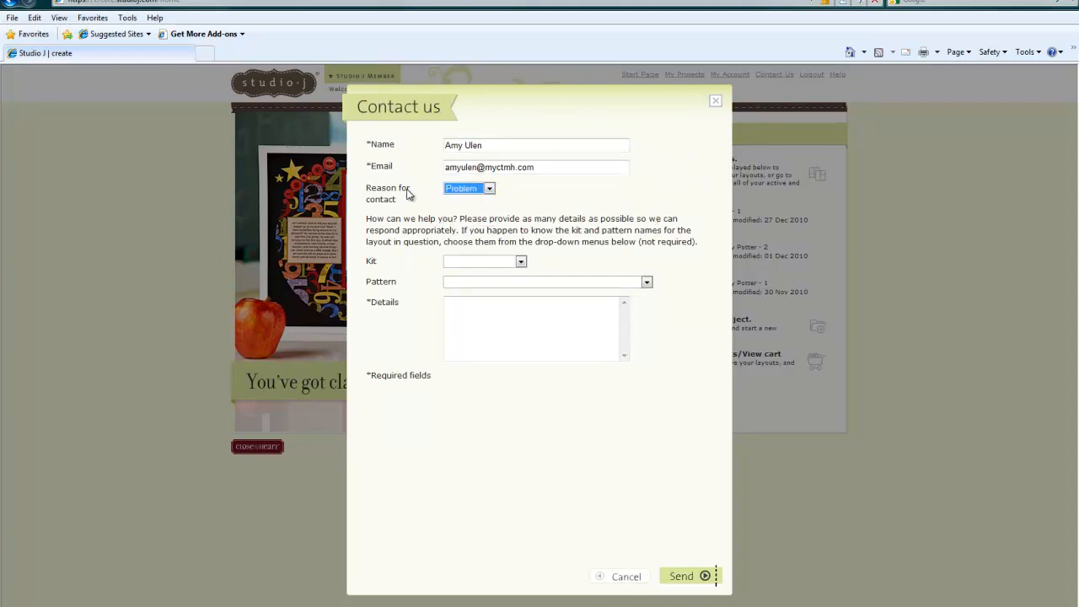
{"action": "left_click", "coordinate": [715, 101]}
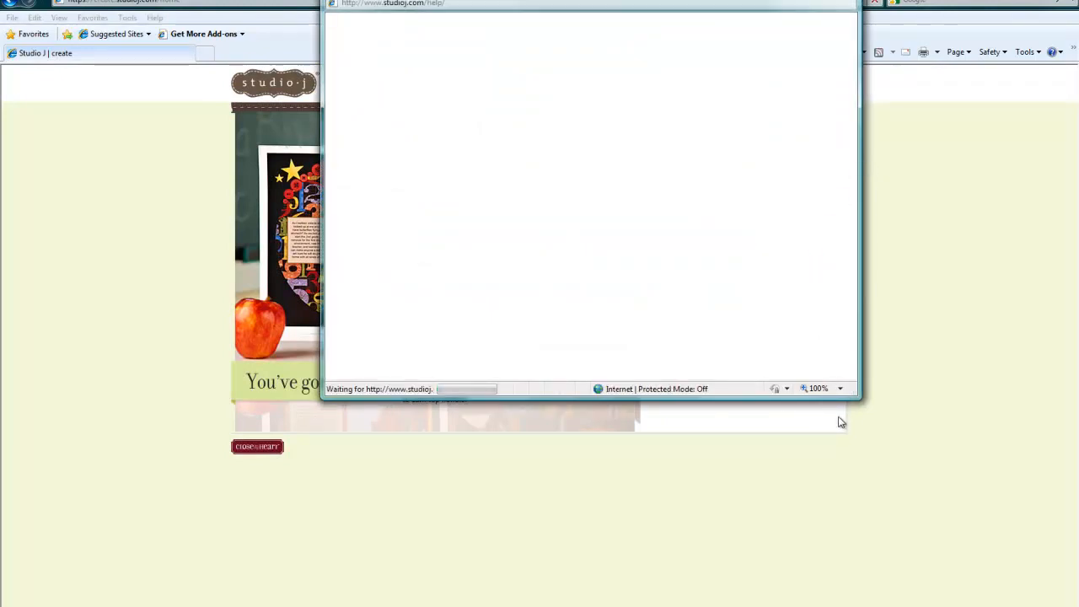
Step: Enlarge the help window and expand Get Started, Navigating Studio J and Navigating the Project Space in its contents
{"action": "left_click_drag", "start_coordinate": [853, 394], "coordinate": [911, 580]}
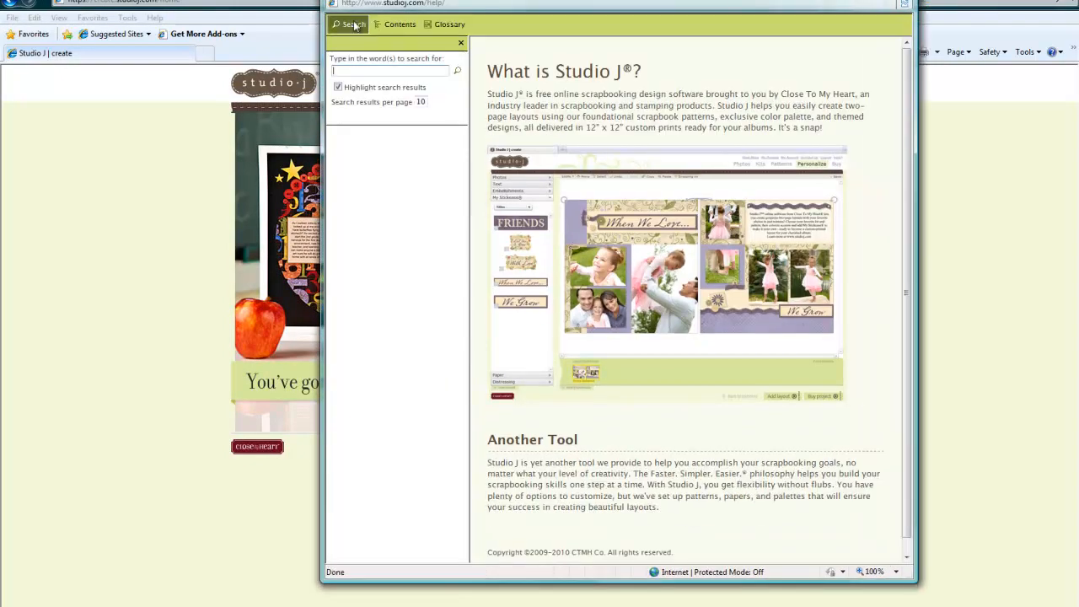
{"action": "left_click", "coordinate": [400, 24]}
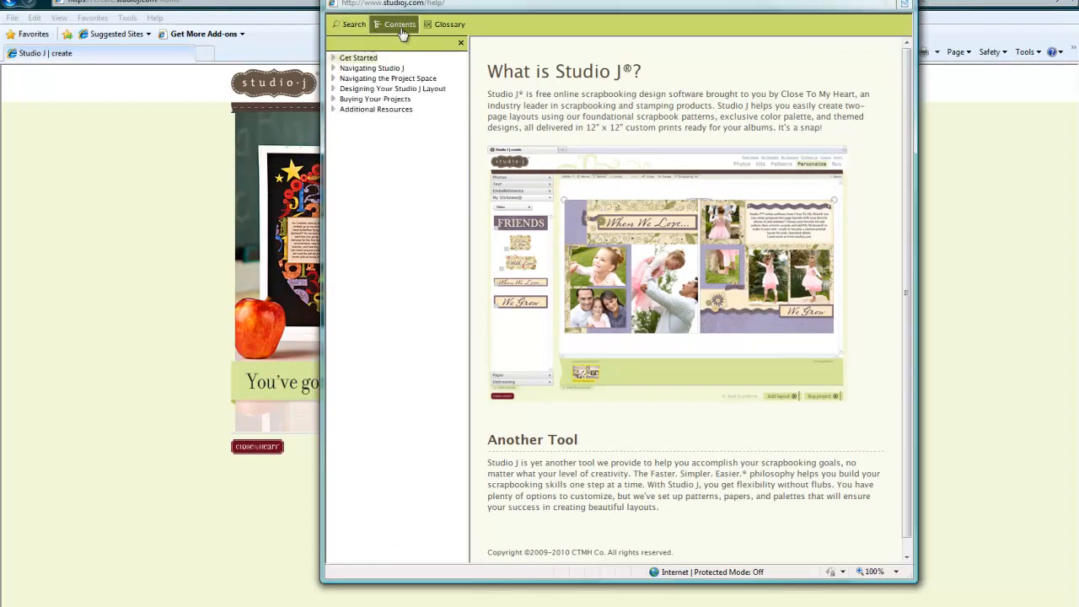
{"action": "left_click", "coordinate": [333, 58]}
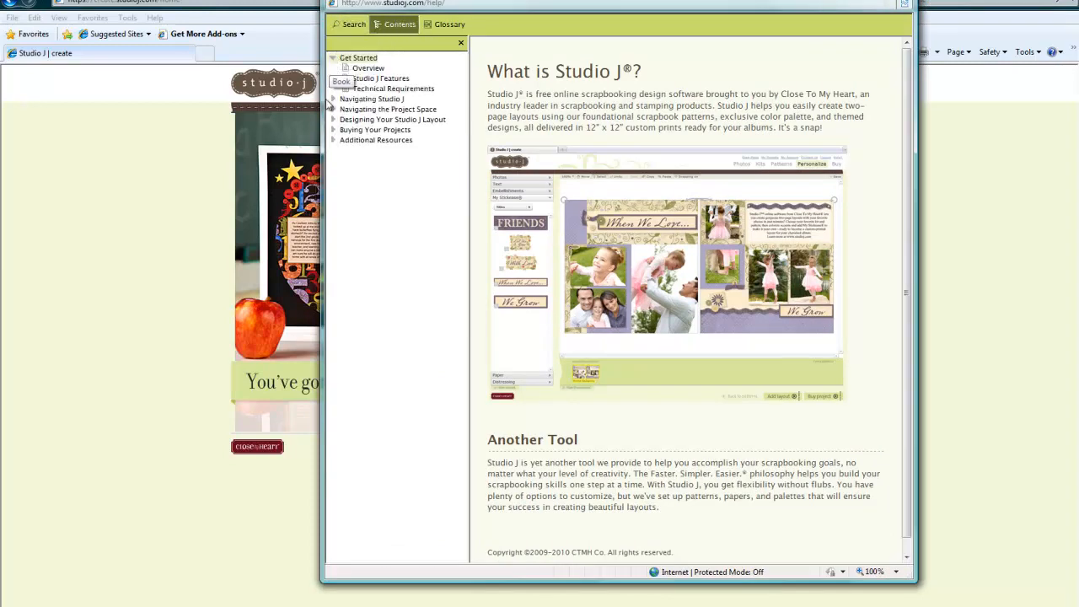
{"action": "left_click", "coordinate": [333, 100]}
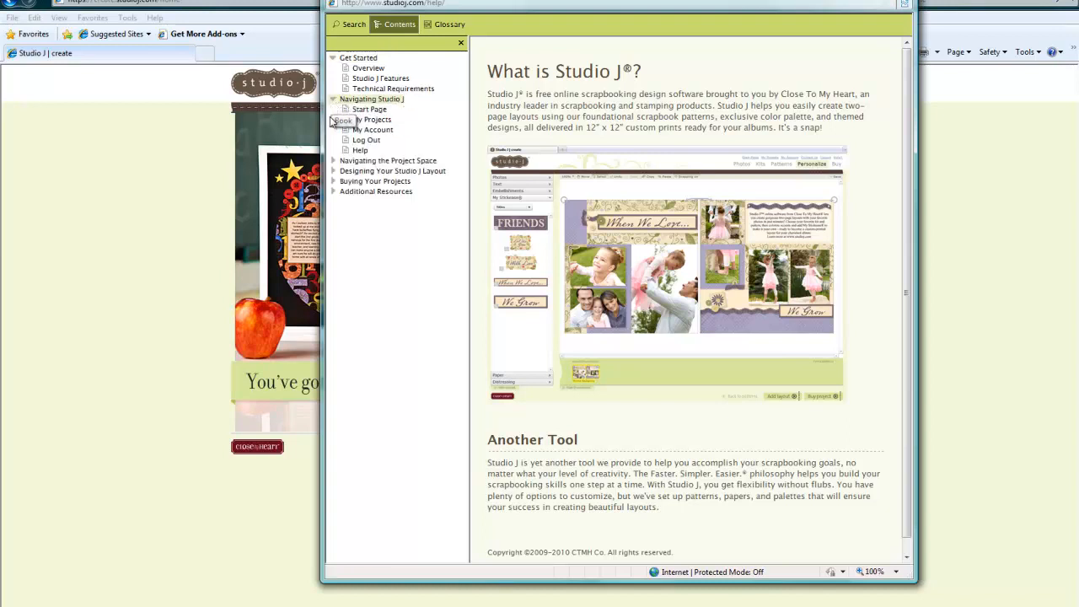
{"action": "left_click", "coordinate": [333, 162]}
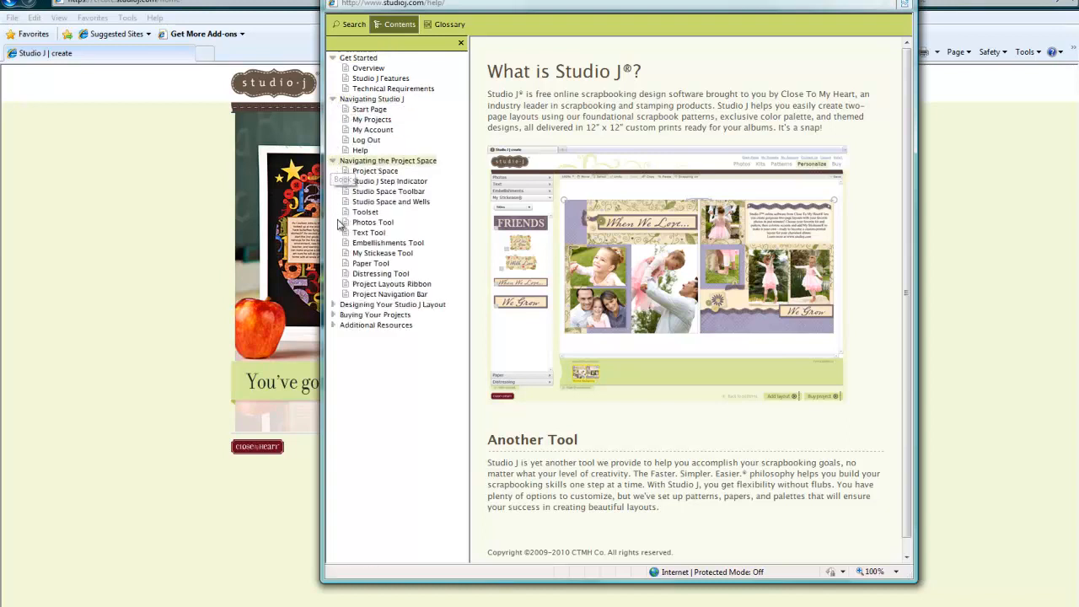
Step: Read the Technical Requirements help topic through to its browser downloads, and close the help window
{"action": "left_click", "coordinate": [379, 88]}
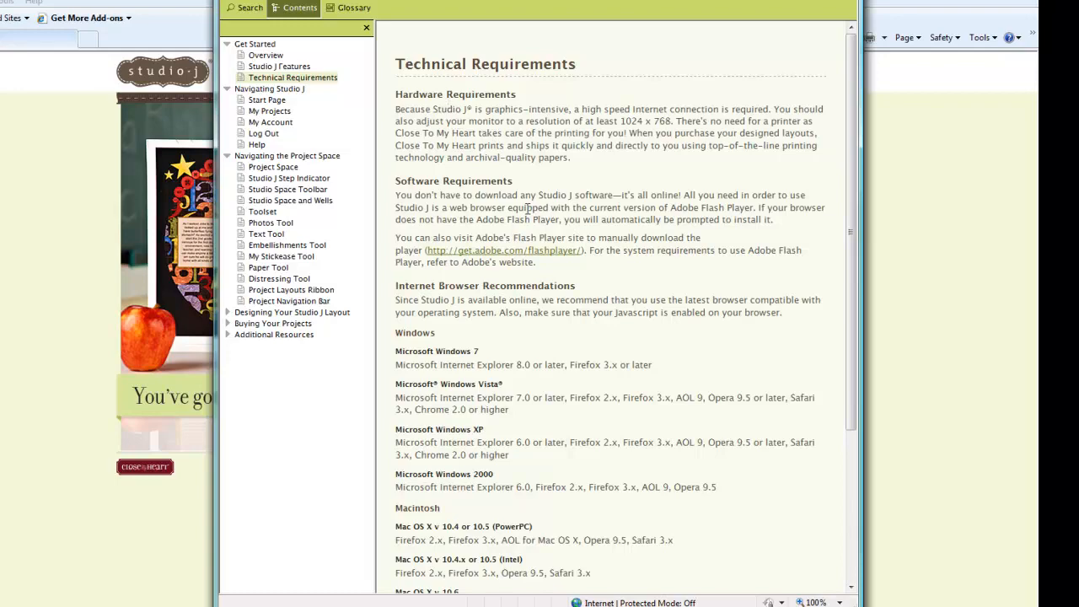
{"action": "scroll", "coordinate": [701, 221], "scroll_direction": "down", "scroll_amount": 5}
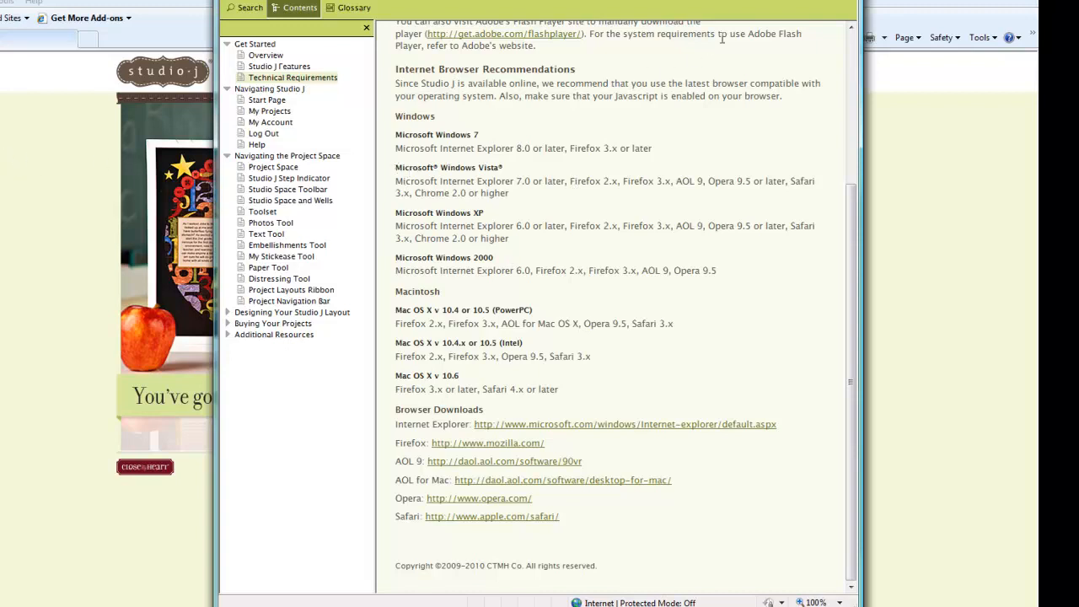
{"action": "left_click", "coordinate": [843, 1]}
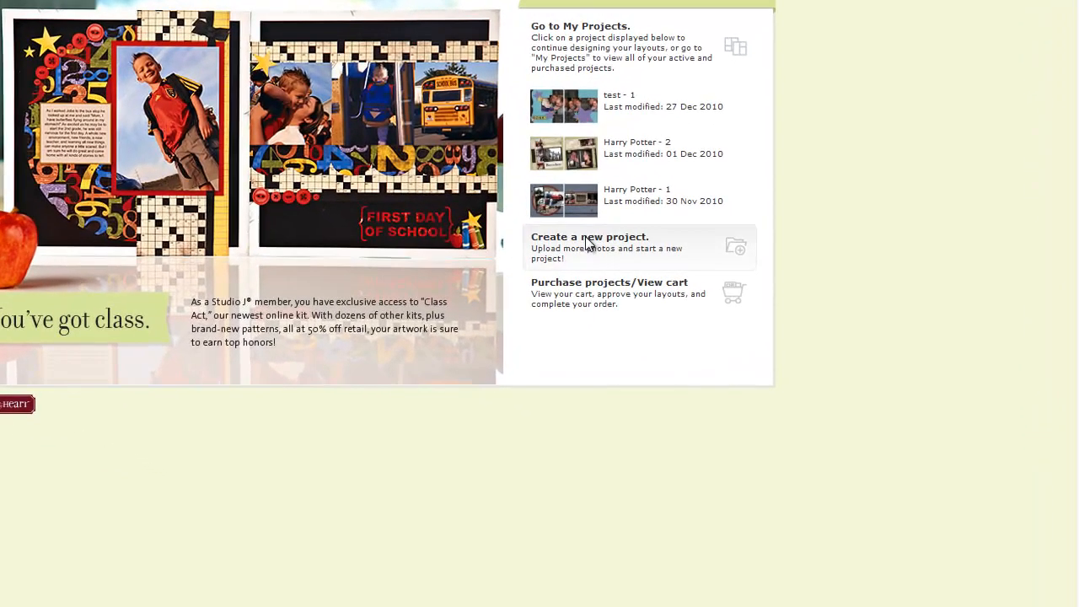
Step: Create a new project named Uno
{"action": "left_click", "coordinate": [572, 283]}
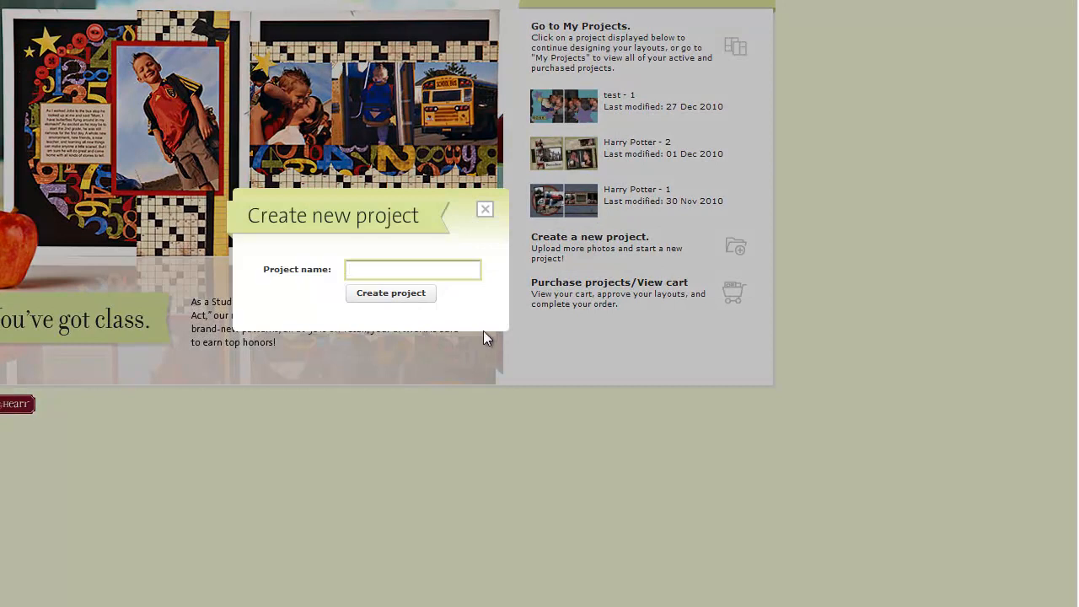
{"action": "type", "text": "Uno"}
{"action": "left_click", "coordinate": [381, 292]}
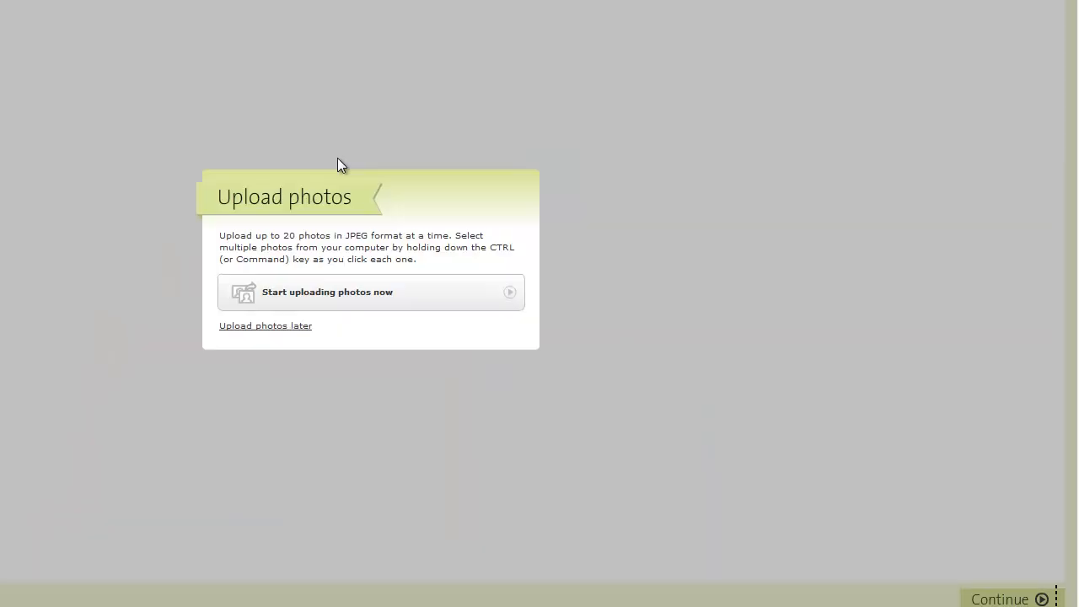
Step: Start uploading photos and browse to the 20101126 folder inside the 2010 folder of the personal Pictures folder
{"action": "left_click", "coordinate": [334, 292]}
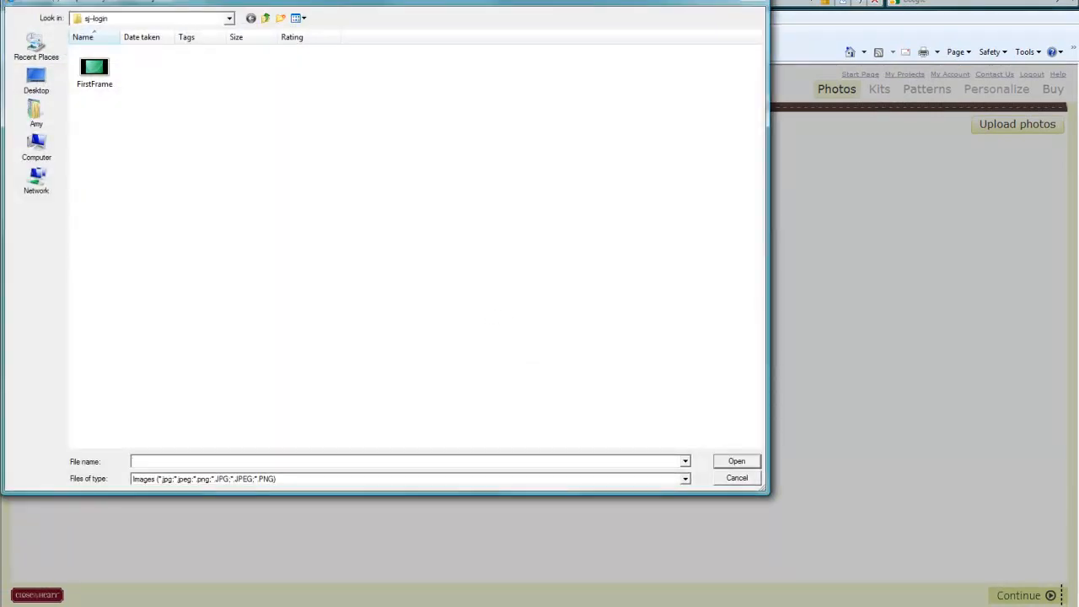
{"action": "left_click", "coordinate": [36, 113]}
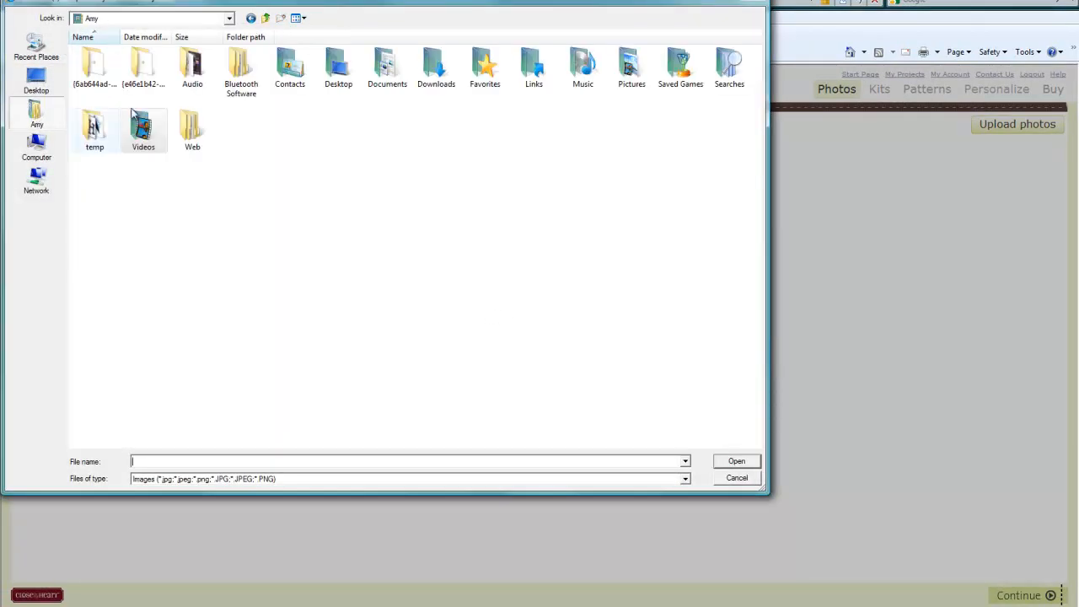
{"action": "double_click", "coordinate": [630, 67]}
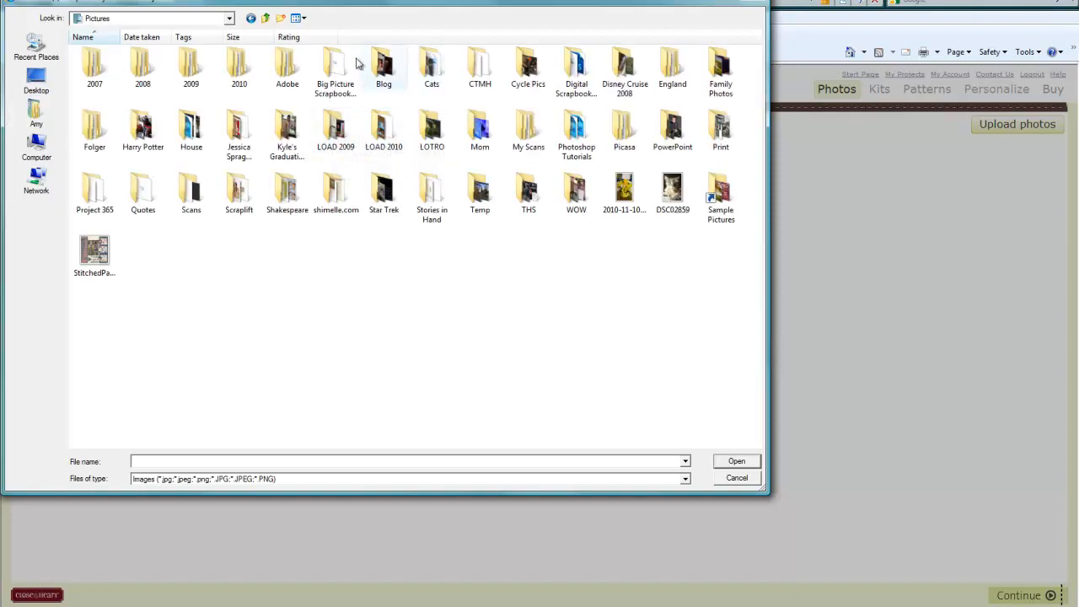
{"action": "double_click", "coordinate": [240, 64]}
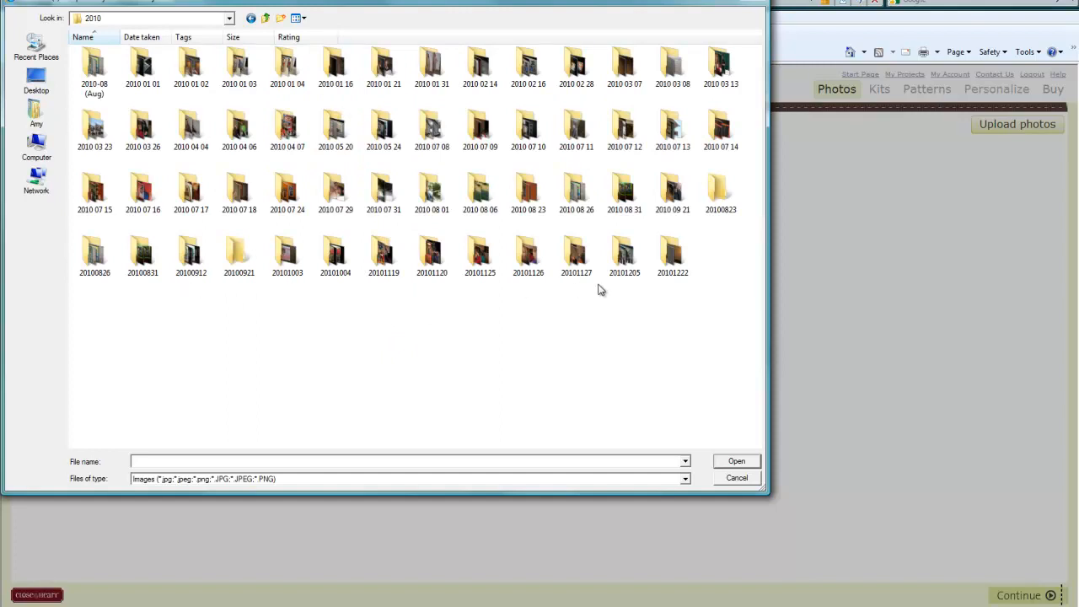
{"action": "double_click", "coordinate": [526, 253]}
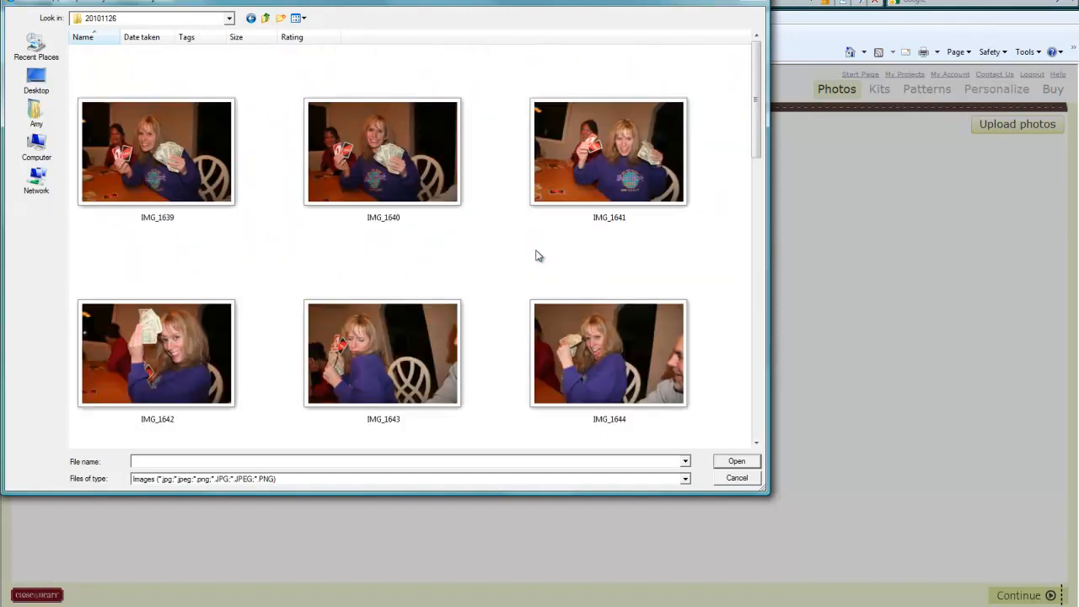
Step: Select the photos IMG_1645 through IMG_1653 and upload them to the project
{"action": "left_click_drag", "start_coordinate": [755, 137], "coordinate": [755, 242]}
{"action": "left_click", "coordinate": [167, 173]}
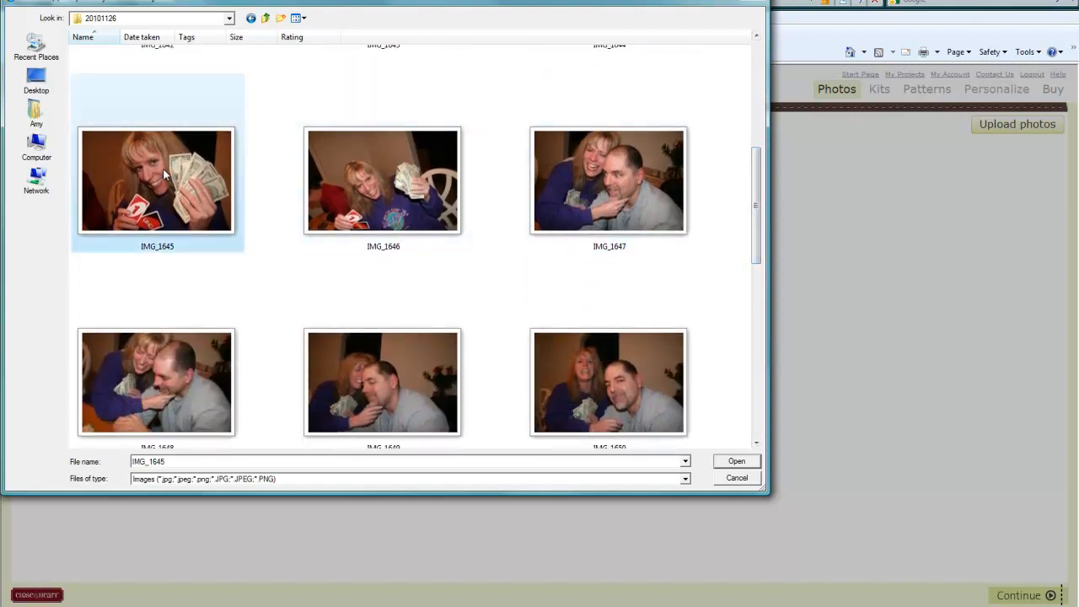
{"action": "left_click_drag", "start_coordinate": [757, 203], "coordinate": [756, 270]}
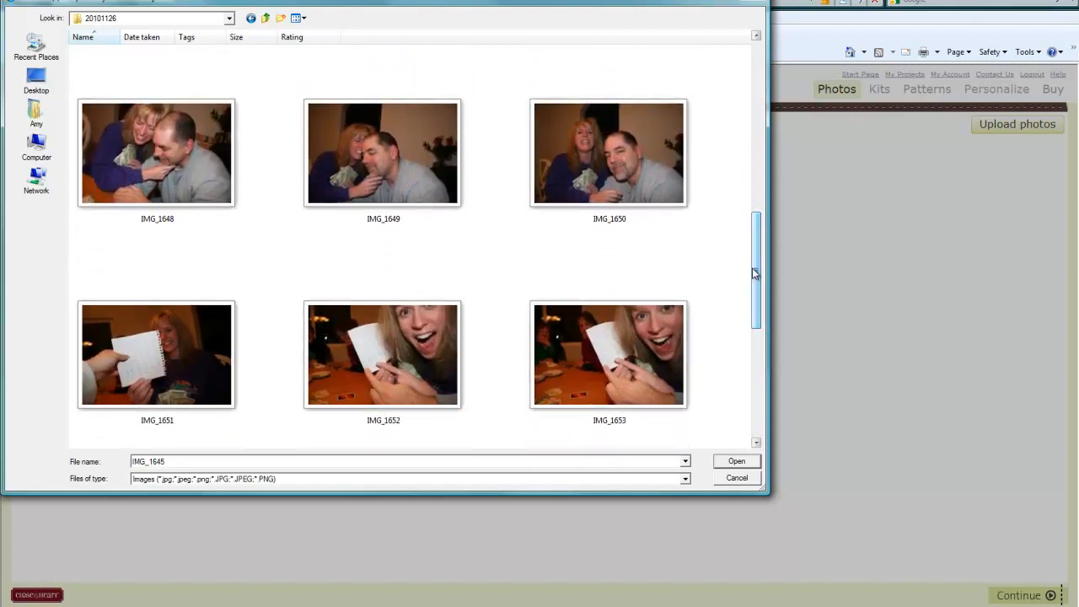
{"action": "left_click", "coordinate": [614, 372], "text": "shift"}
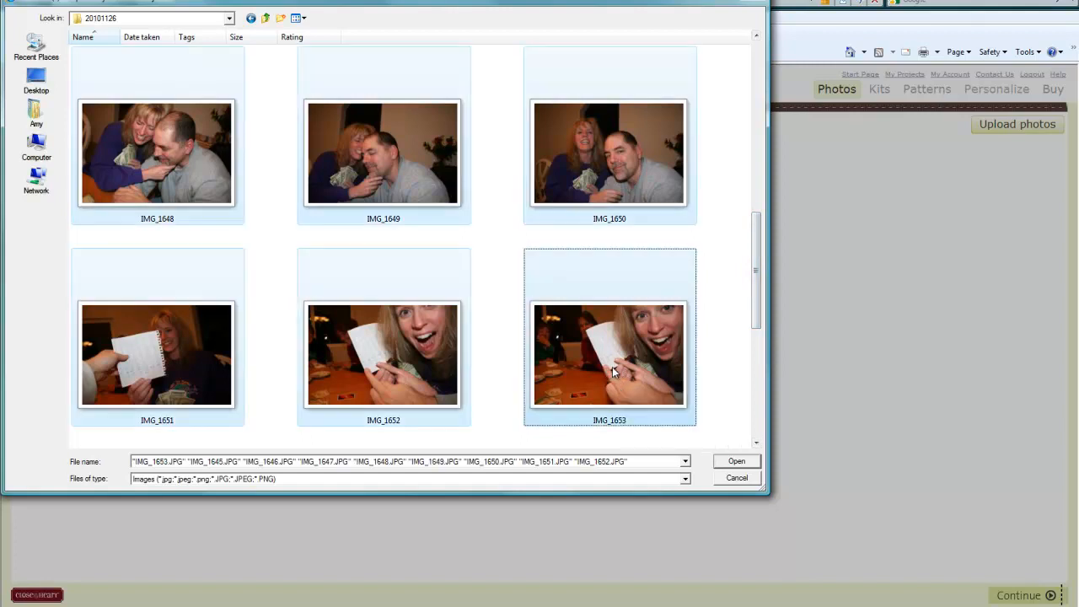
{"action": "left_click", "coordinate": [735, 461]}
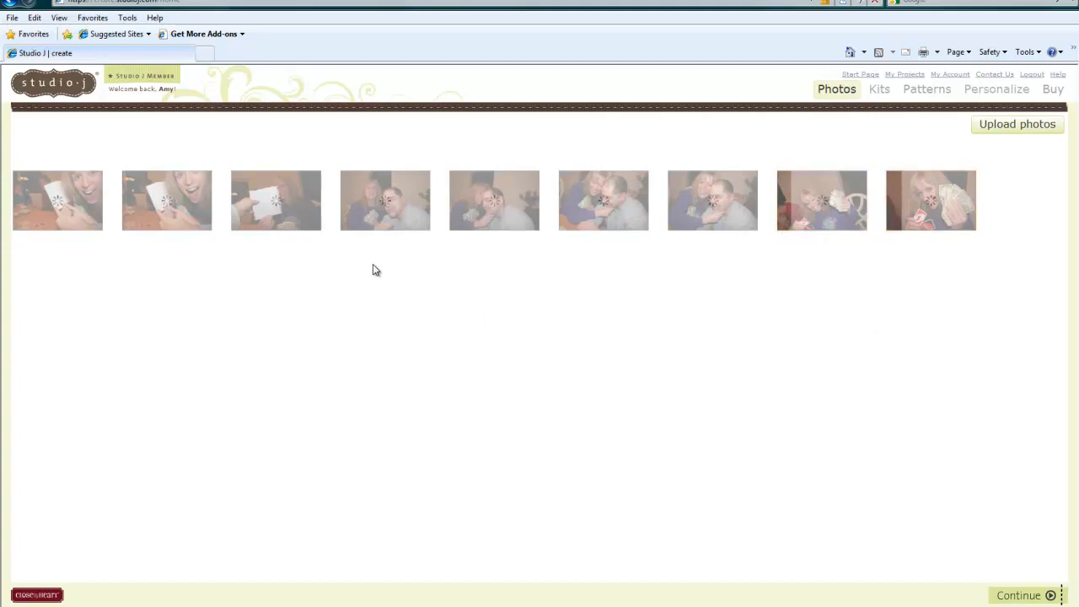
Step: Continue to the kit selection and browse the full list of kits through to Zippidee
{"action": "left_click", "coordinate": [1022, 597]}
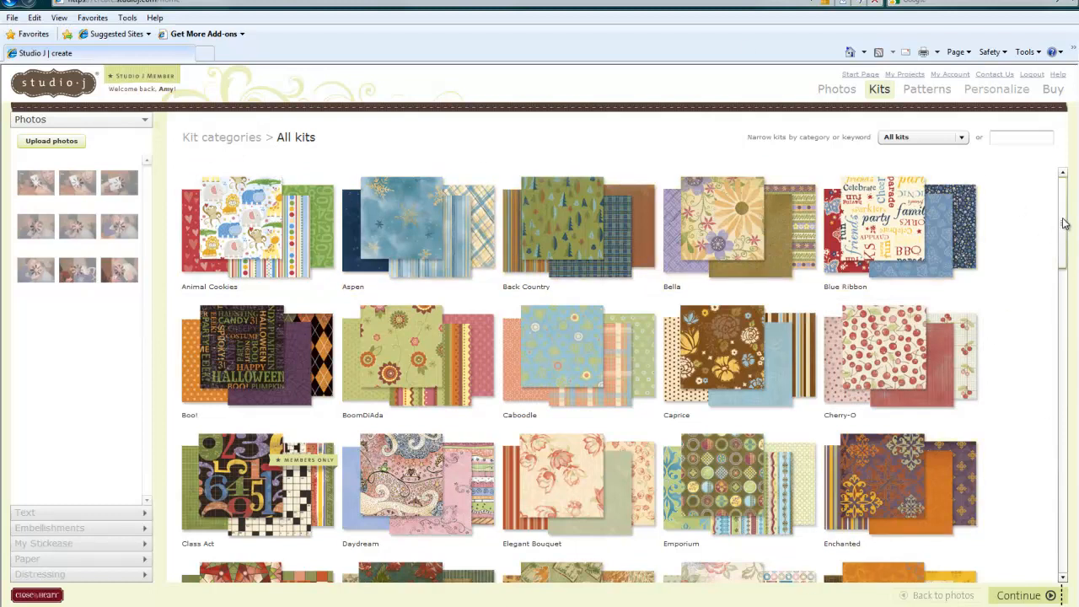
{"action": "left_click_drag", "start_coordinate": [1064, 223], "coordinate": [1062, 302]}
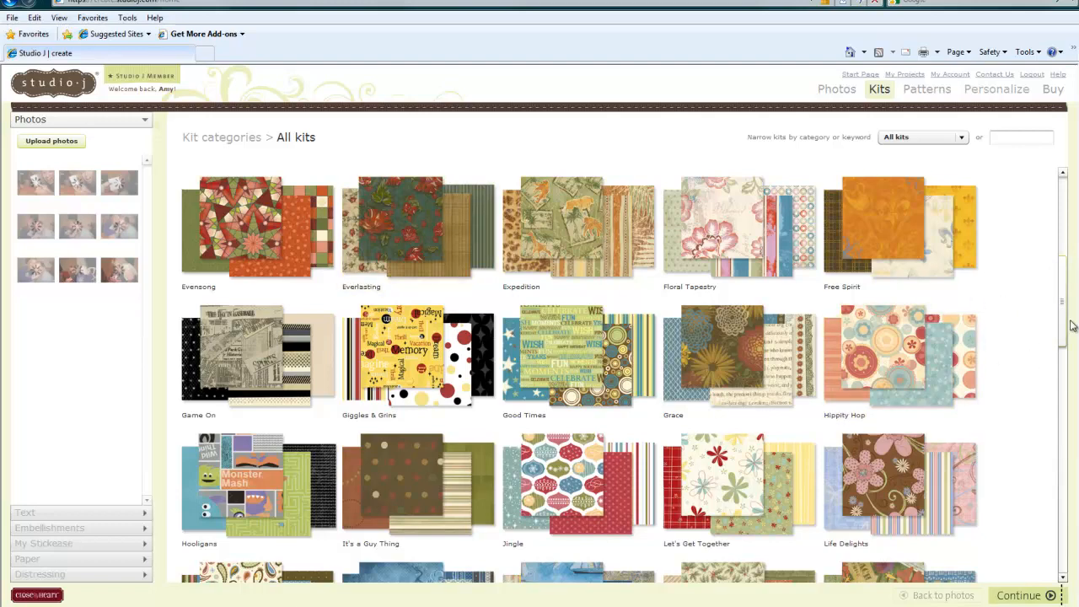
{"action": "left_click_drag", "start_coordinate": [1064, 312], "coordinate": [1065, 485]}
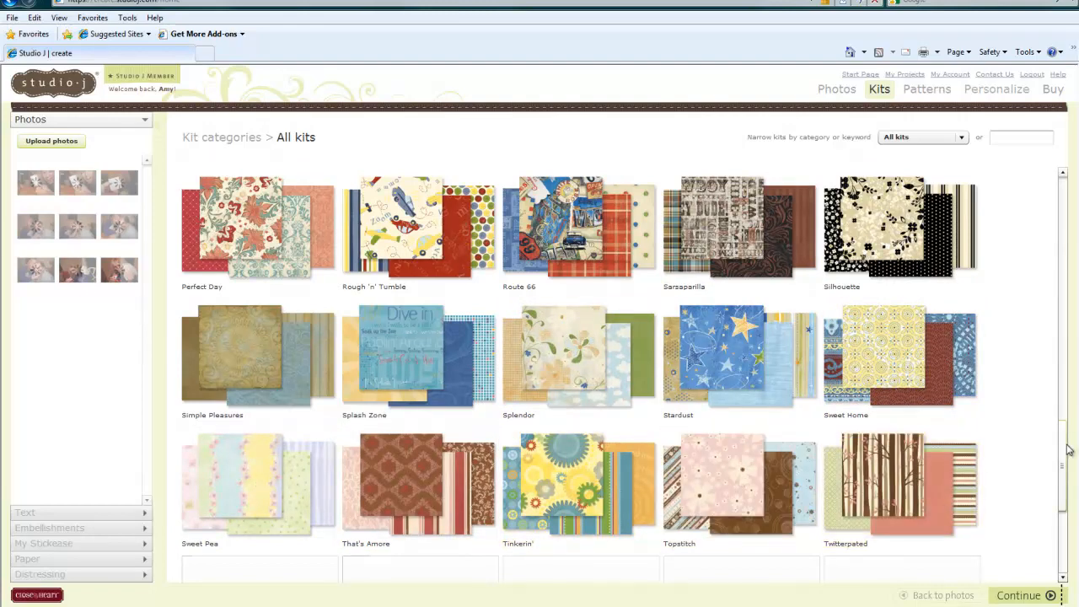
{"action": "left_click_drag", "start_coordinate": [1064, 460], "coordinate": [1063, 517]}
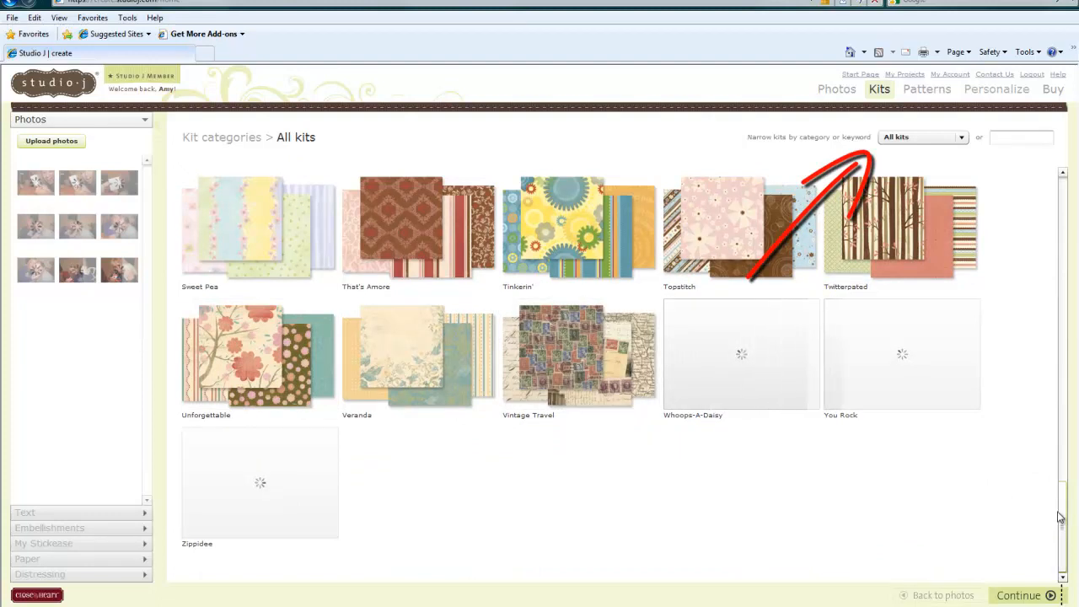
Step: Narrow the kits to the New Kits category and choose the Hooligans kit, continuing to the patterns
{"action": "left_click", "coordinate": [961, 138]}
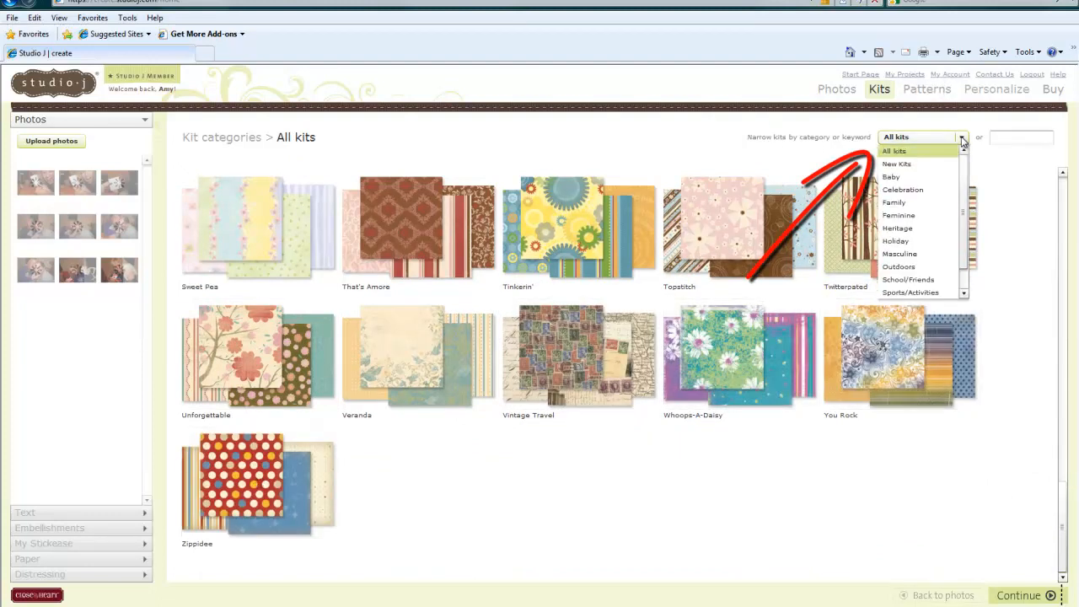
{"action": "left_click", "coordinate": [896, 165]}
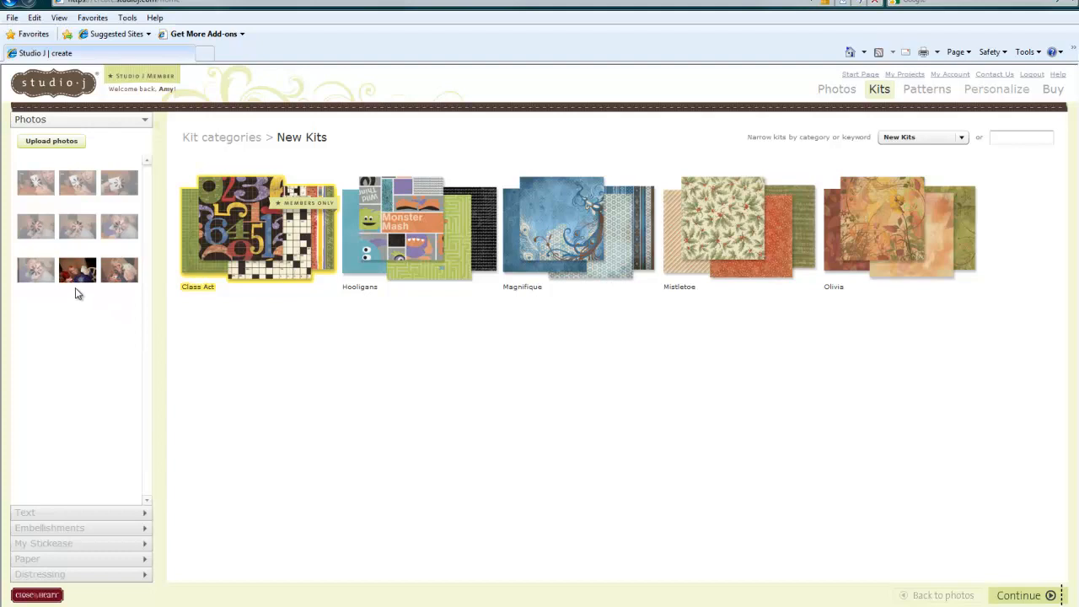
{"action": "left_click", "coordinate": [405, 233]}
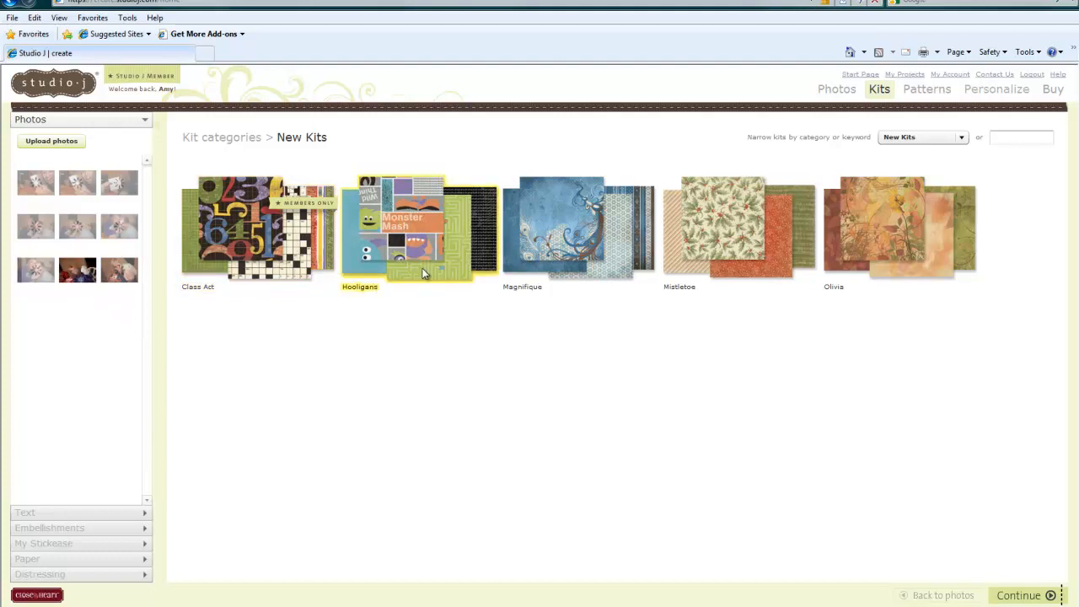
{"action": "left_click", "coordinate": [1026, 596]}
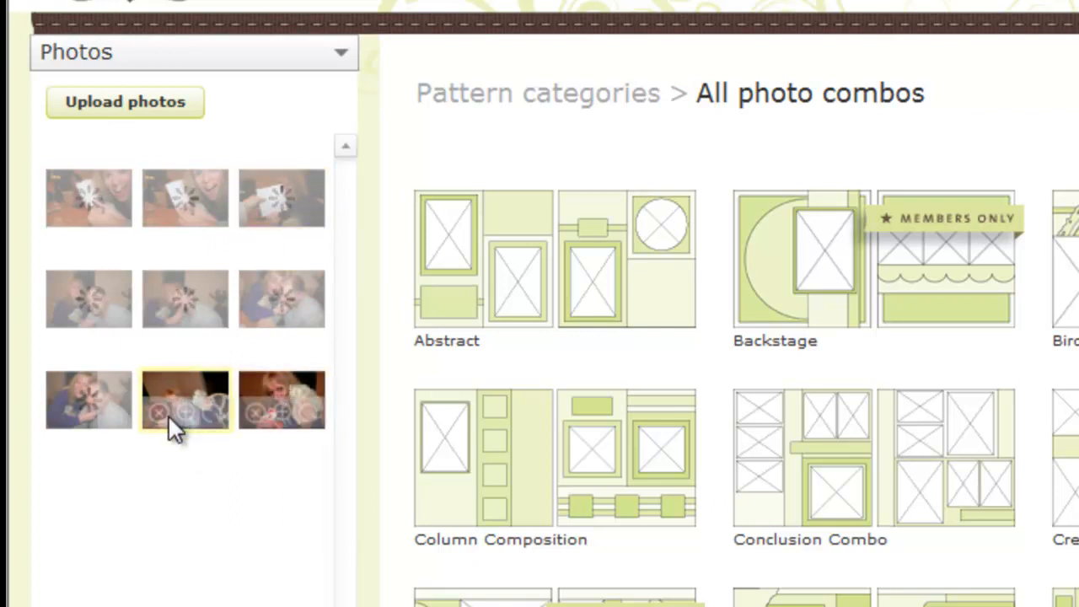
Step: Narrow the patterns to those with 6 photos and choose the Super Star pattern, continuing to the kit mixes
{"action": "left_click", "coordinate": [226, 416]}
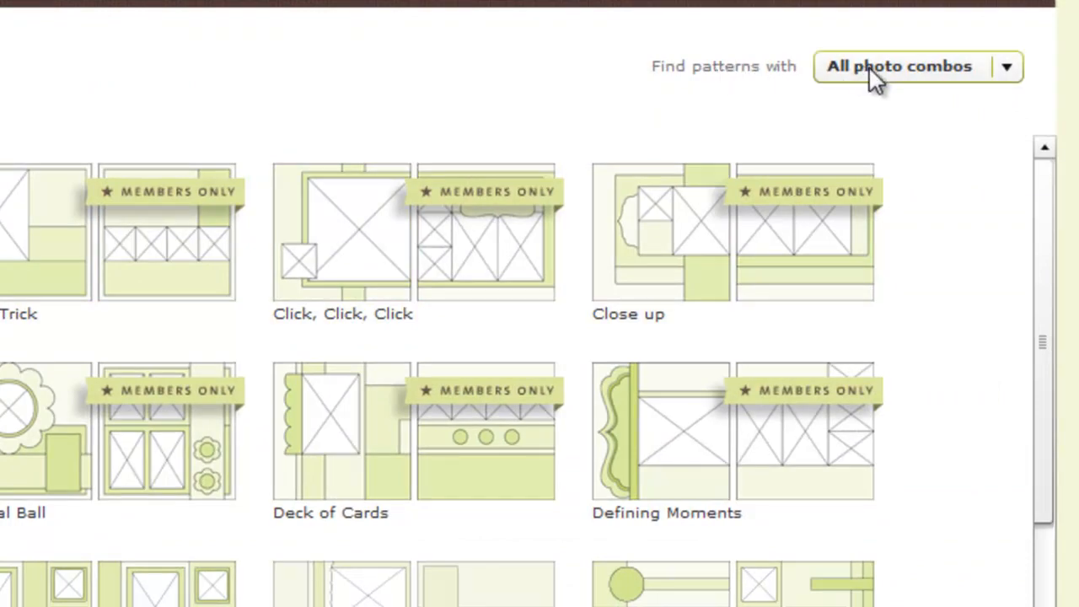
{"action": "left_click", "coordinate": [1011, 67]}
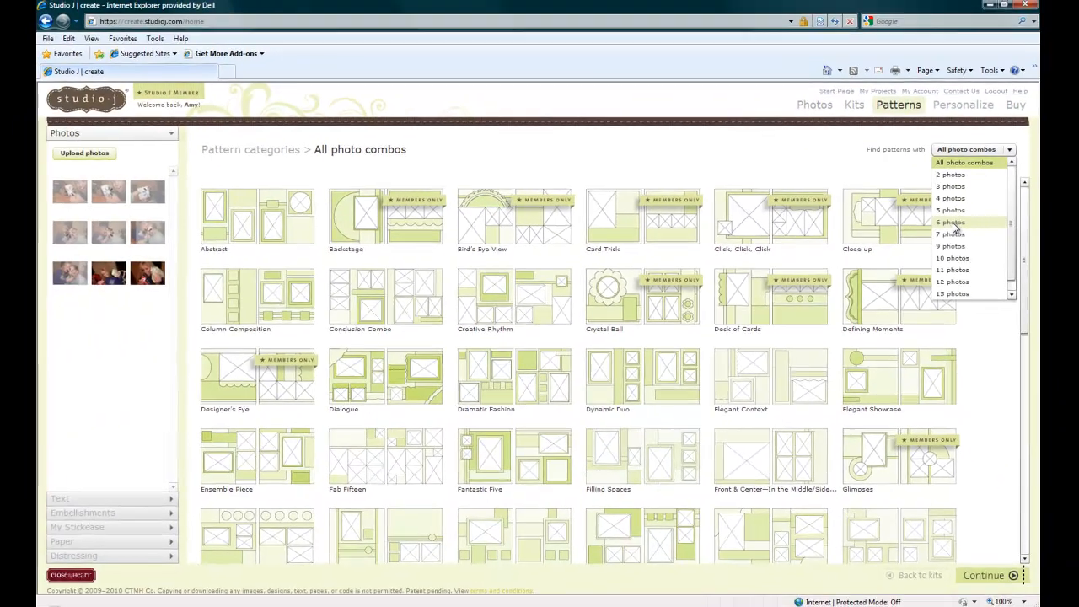
{"action": "left_click", "coordinate": [877, 245]}
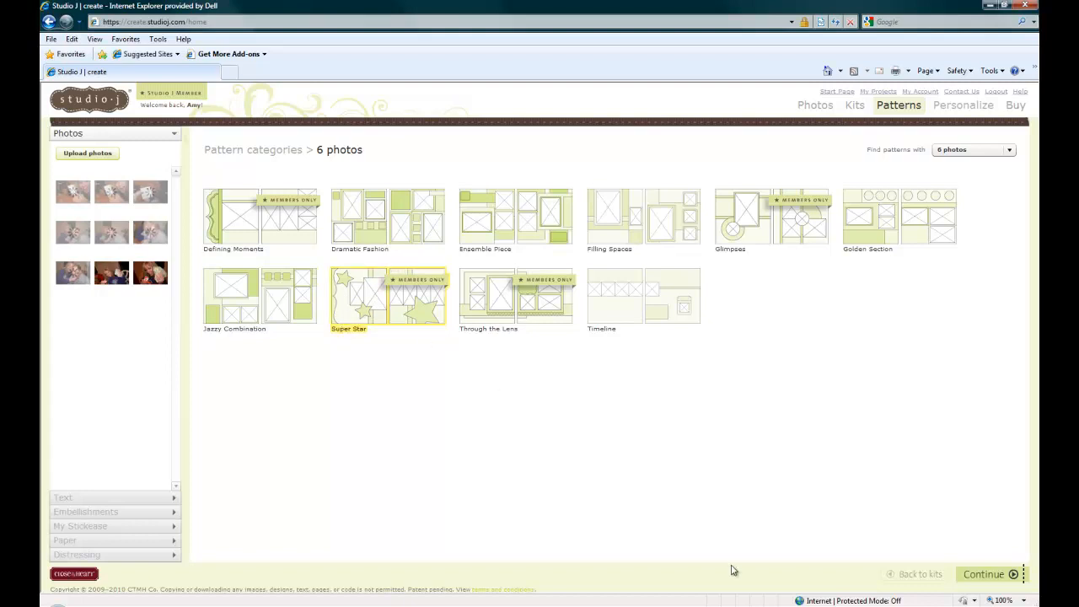
{"action": "left_click", "coordinate": [986, 574]}
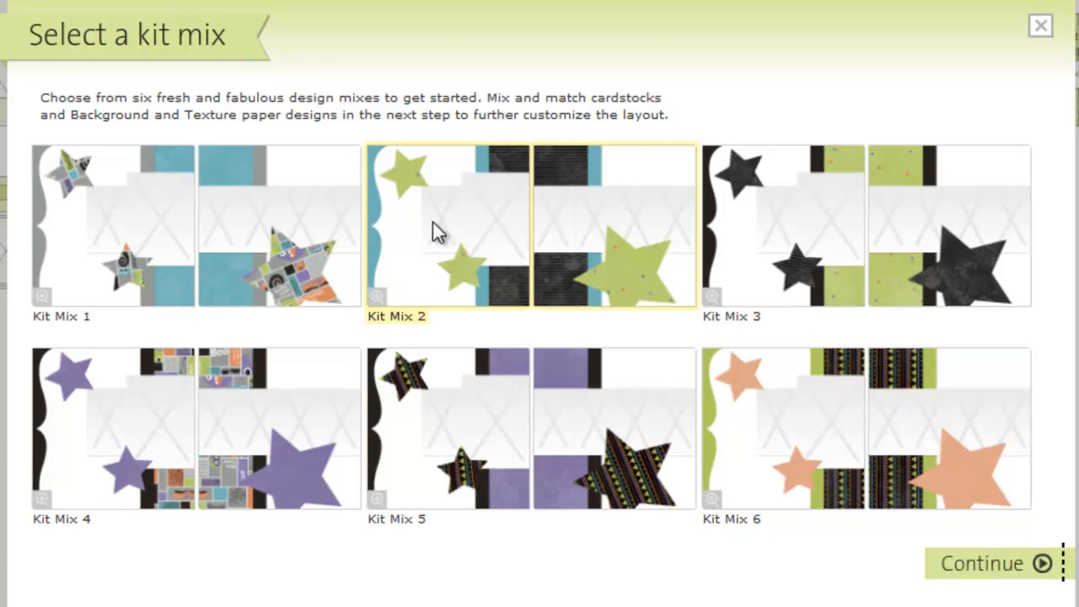
Step: Choose Kit Mix 2 for the layout and continue to personalizing it
{"action": "left_click", "coordinate": [461, 223]}
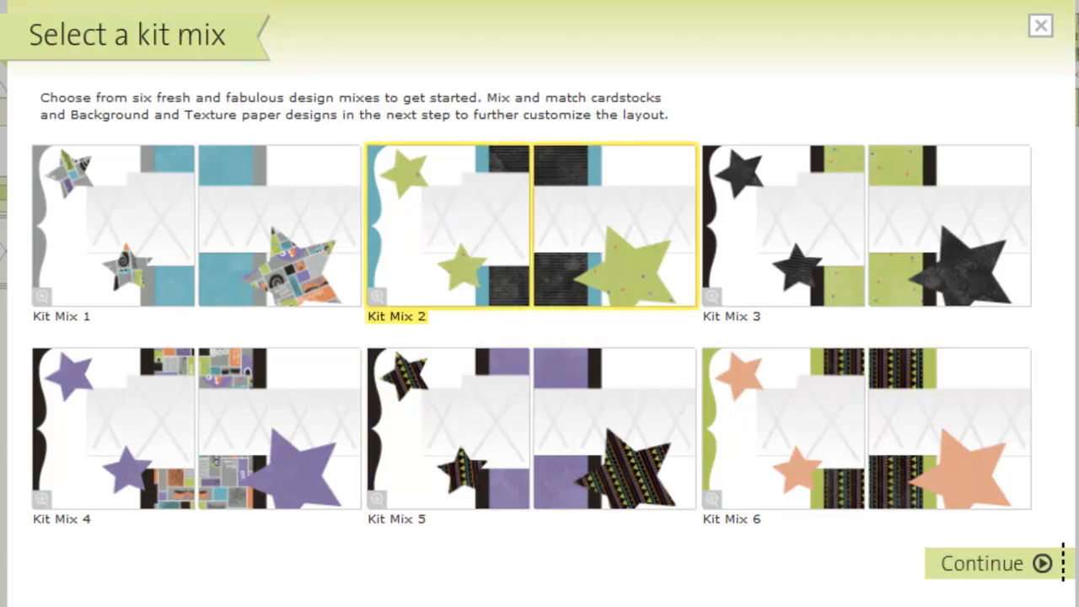
{"action": "left_click", "coordinate": [993, 565]}
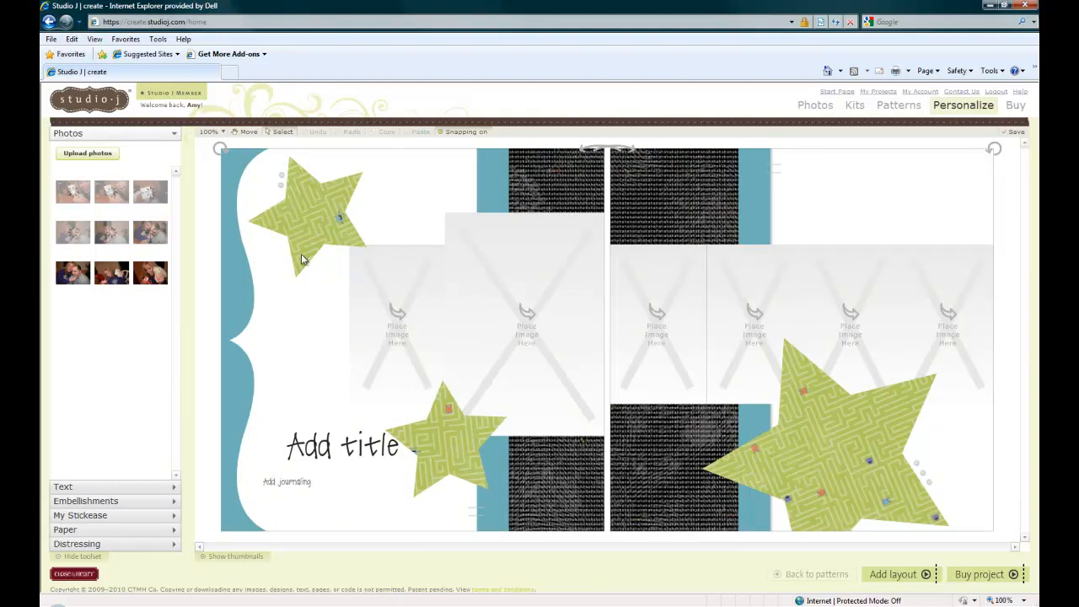
Step: Recolor the small round embellishments beside the upper star Black, applying the color to all like items
{"action": "left_click", "coordinate": [280, 189]}
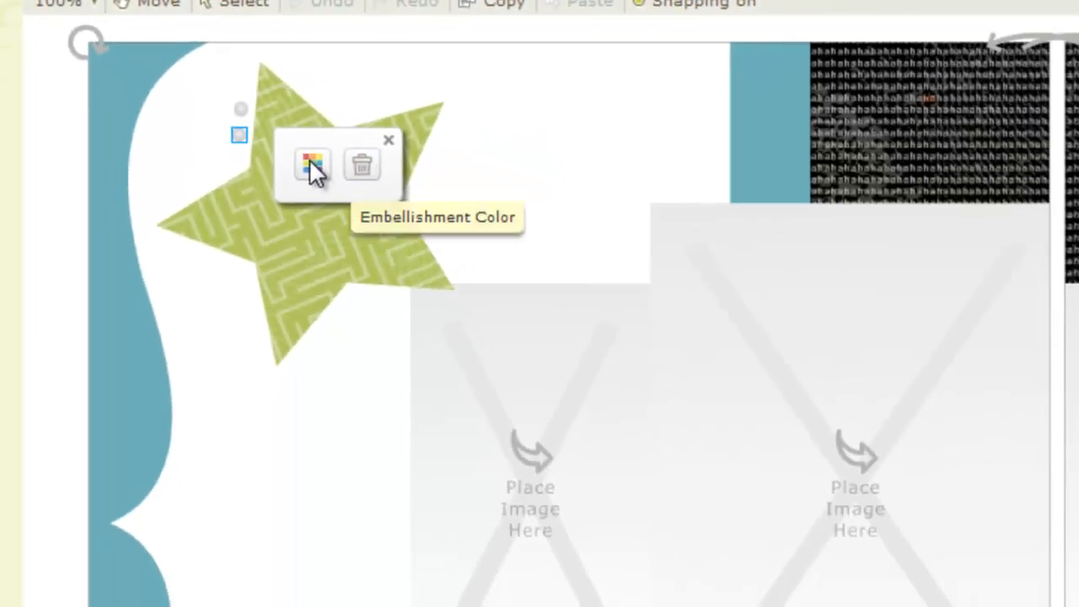
{"action": "left_click", "coordinate": [310, 158]}
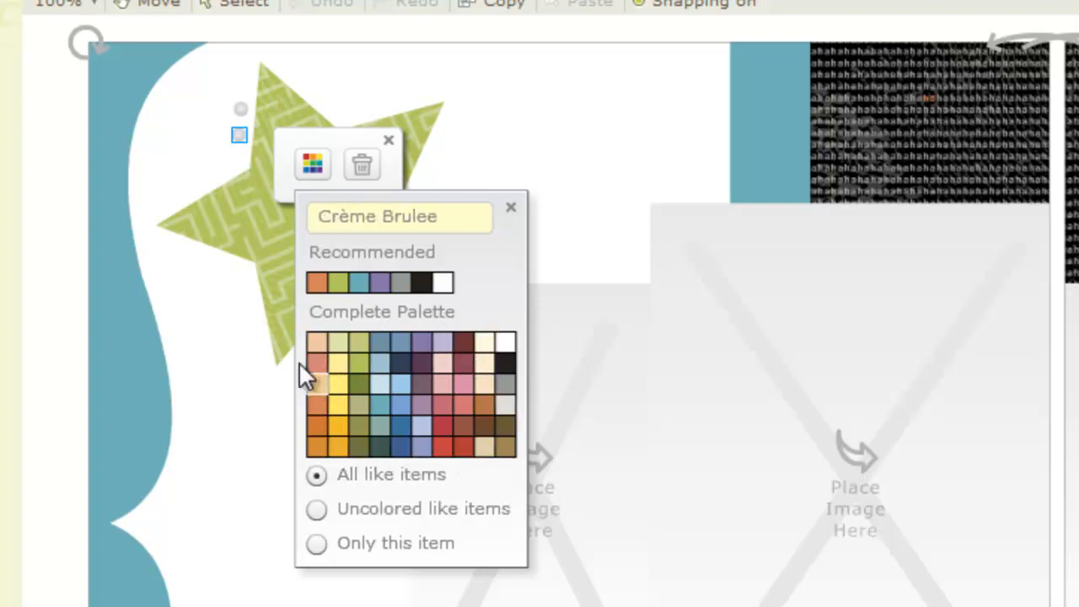
{"action": "left_click", "coordinate": [421, 281]}
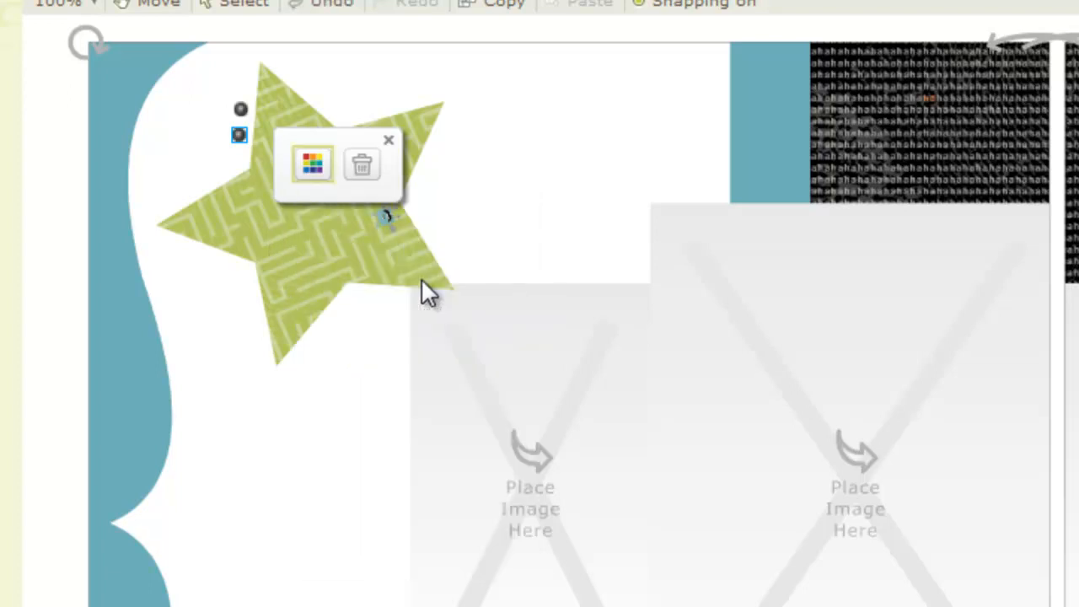
{"action": "left_click", "coordinate": [312, 164]}
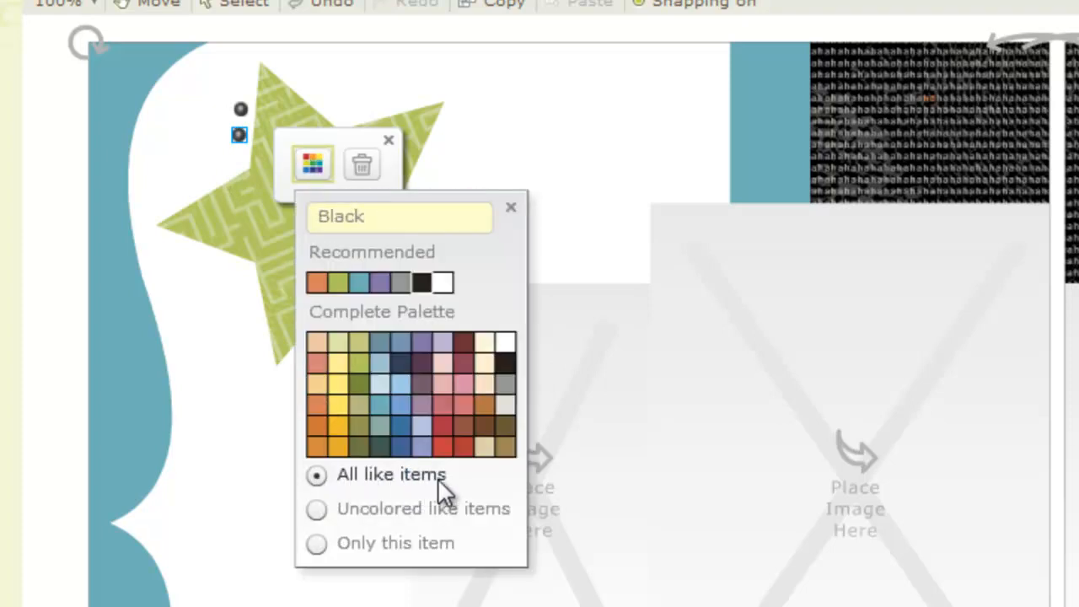
{"action": "left_click", "coordinate": [511, 205]}
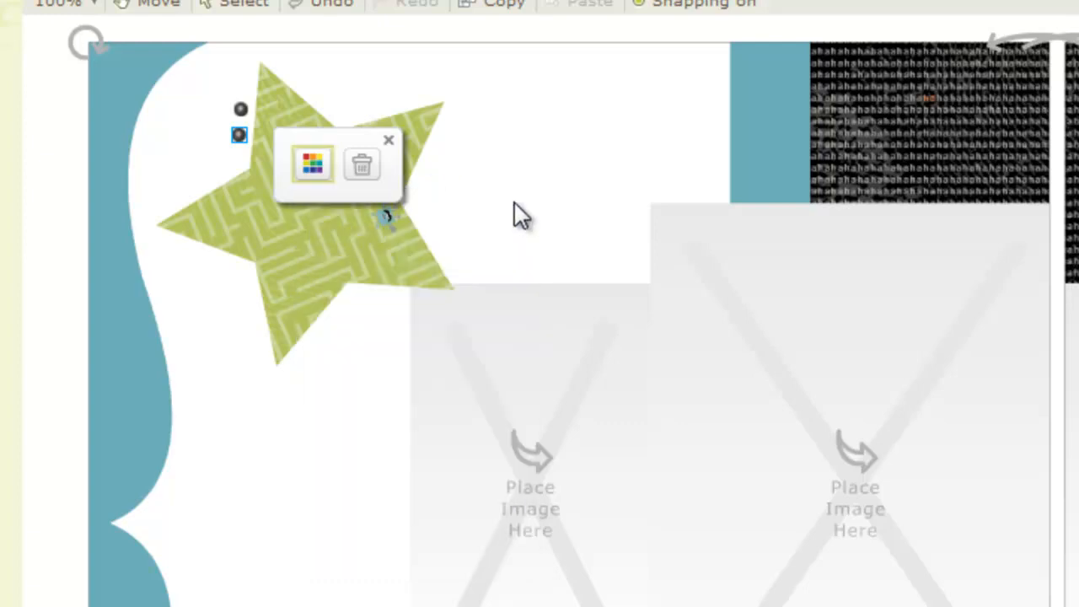
{"action": "left_click", "coordinate": [388, 139]}
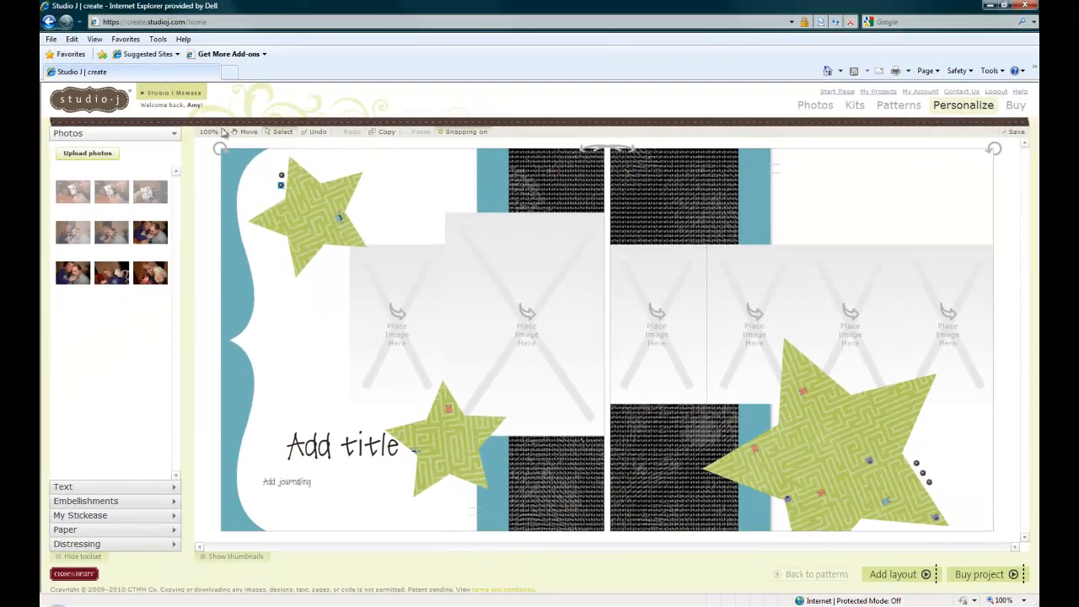
Step: Recolor the thin bar embellishments below the smaller star Black for all like items, and return the layout to 100% zoom
{"action": "left_click", "coordinate": [217, 133]}
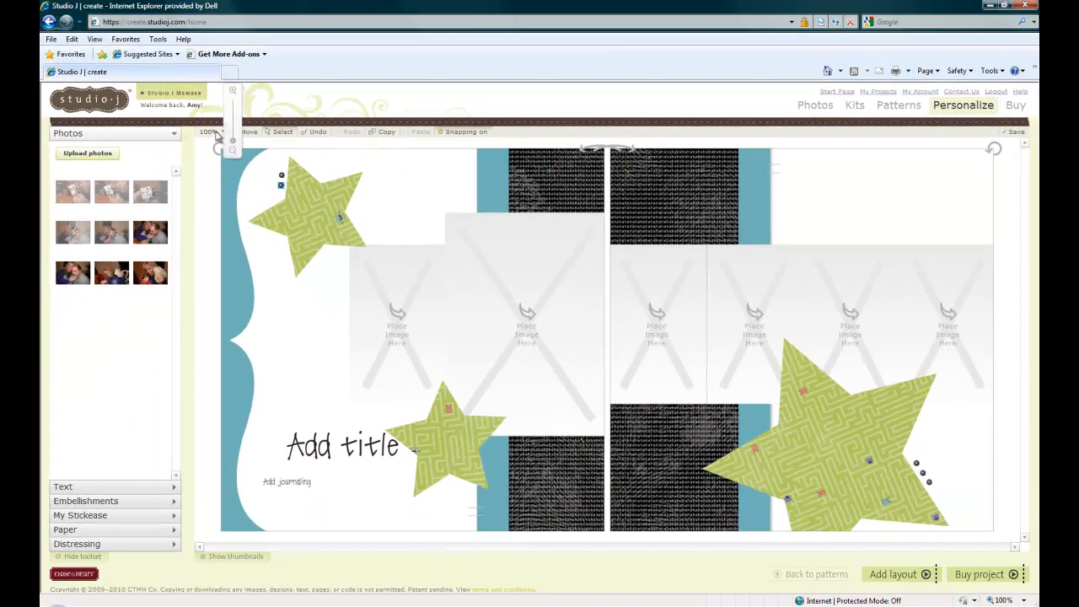
{"action": "left_click_drag", "start_coordinate": [234, 143], "coordinate": [233, 99]}
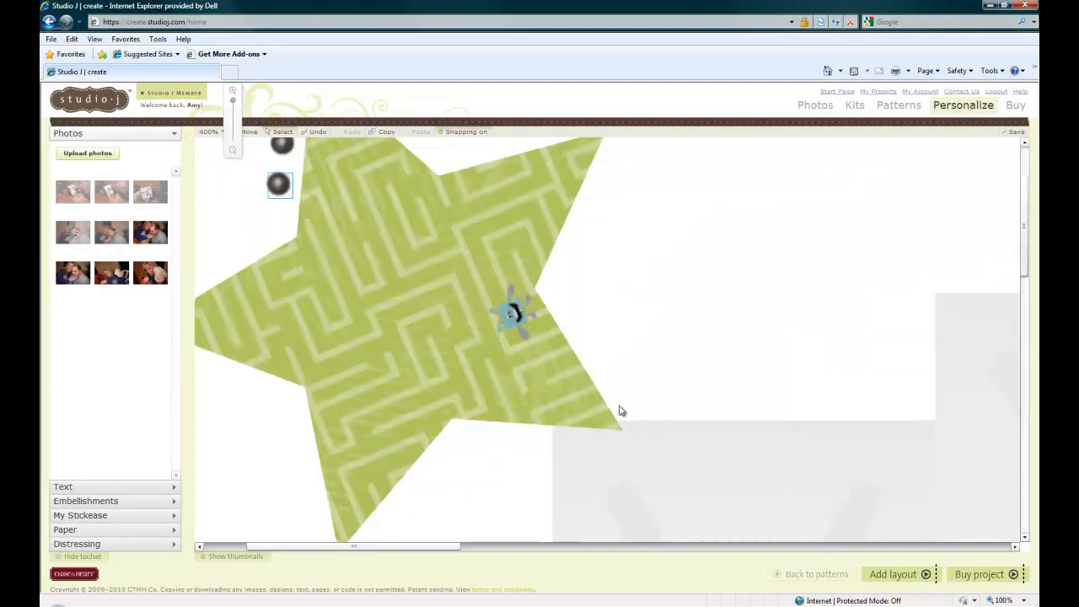
{"action": "left_click_drag", "start_coordinate": [1022, 263], "coordinate": [1027, 535]}
{"action": "left_click_drag", "start_coordinate": [279, 546], "coordinate": [444, 550]}
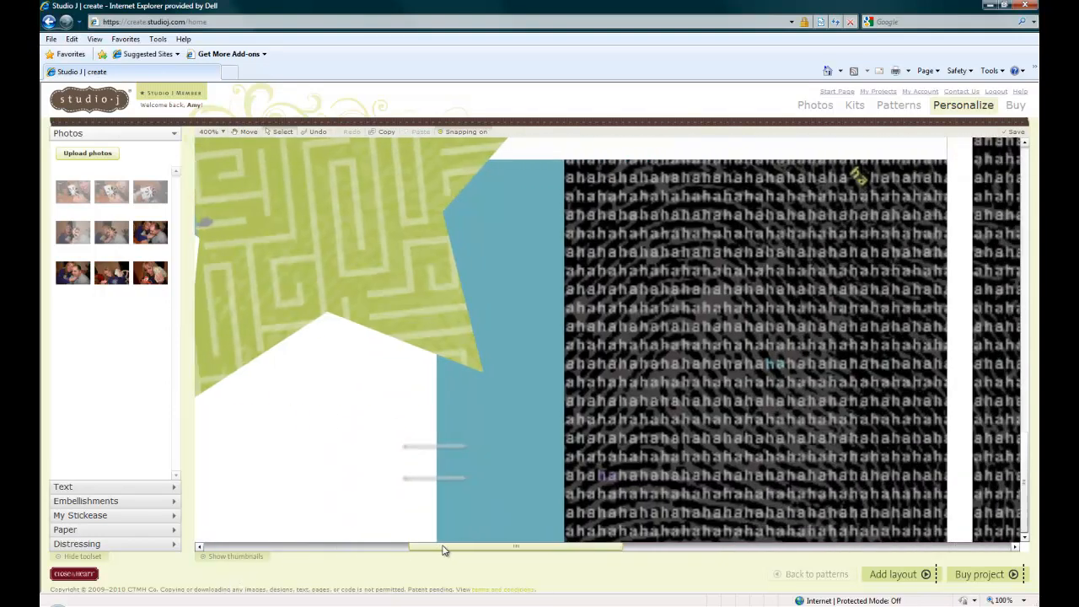
{"action": "left_click", "coordinate": [413, 452]}
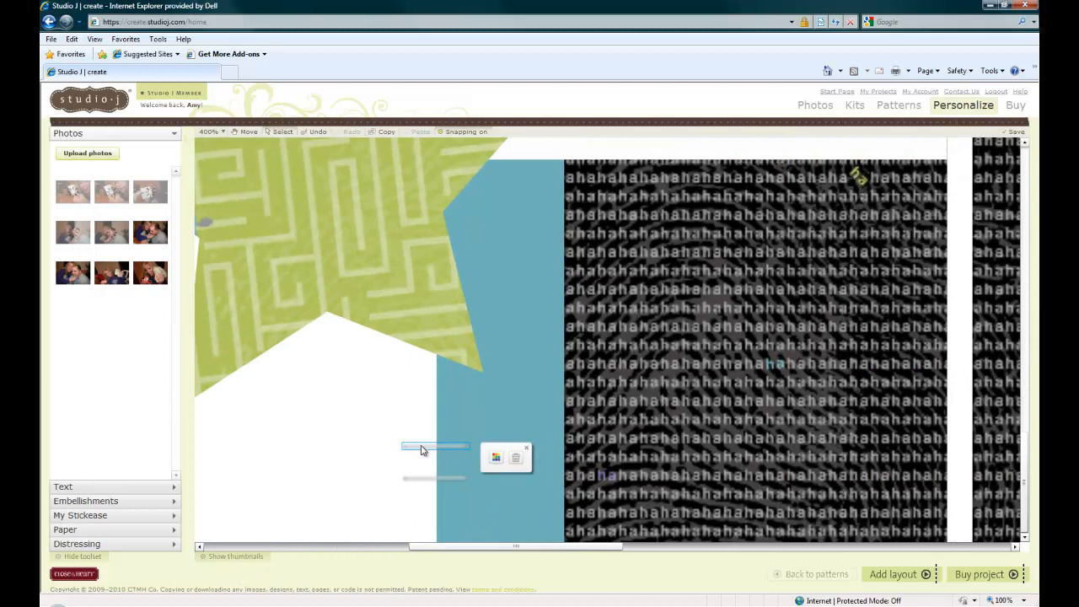
{"action": "left_click", "coordinate": [497, 459]}
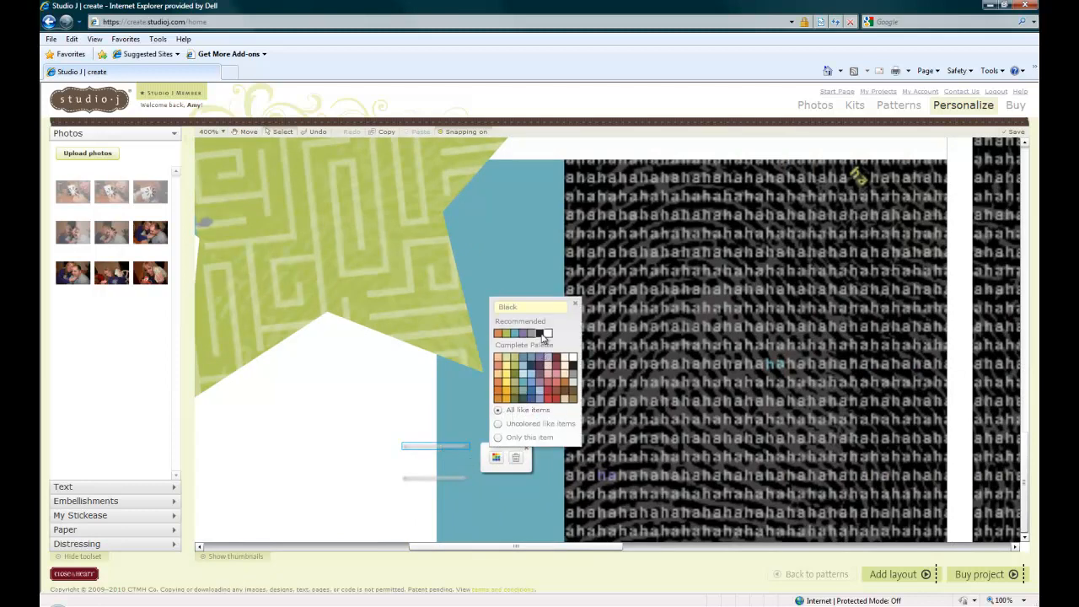
{"action": "left_click", "coordinate": [541, 334]}
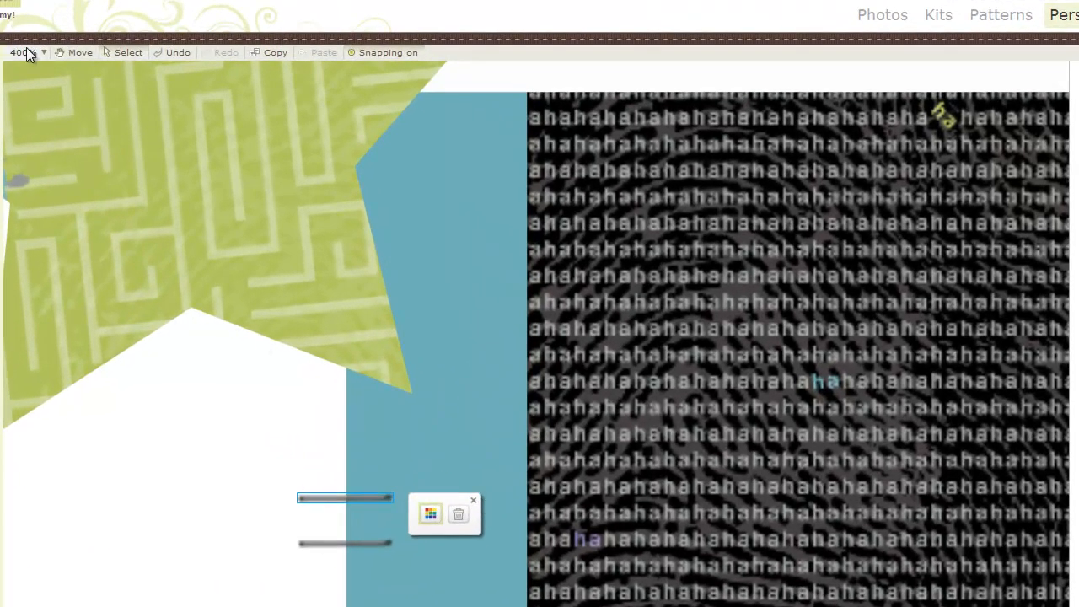
{"action": "left_click", "coordinate": [42, 51]}
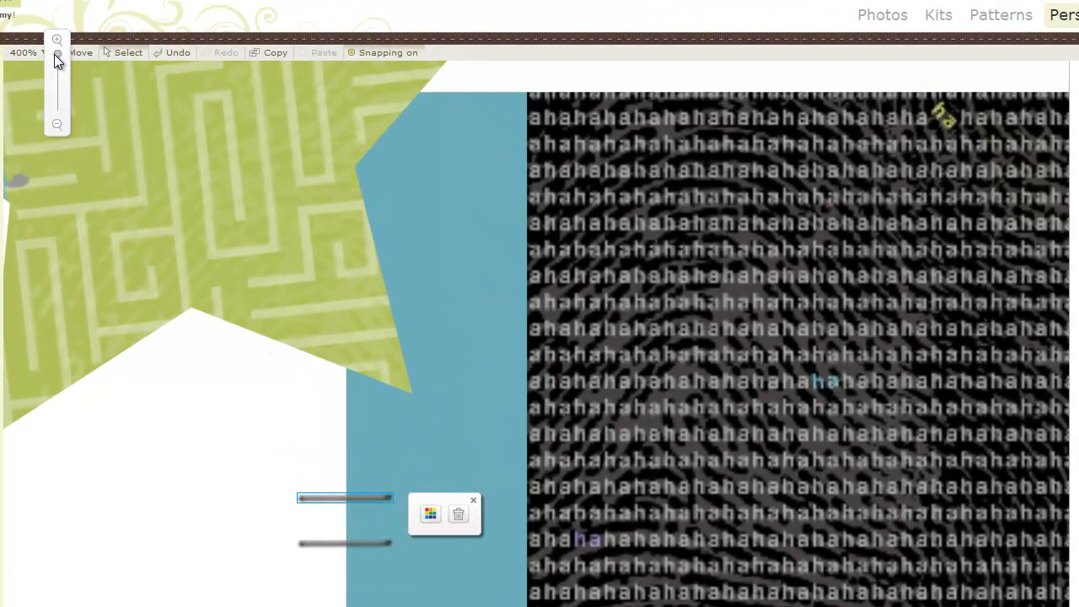
{"action": "left_click_drag", "start_coordinate": [56, 56], "coordinate": [58, 151]}
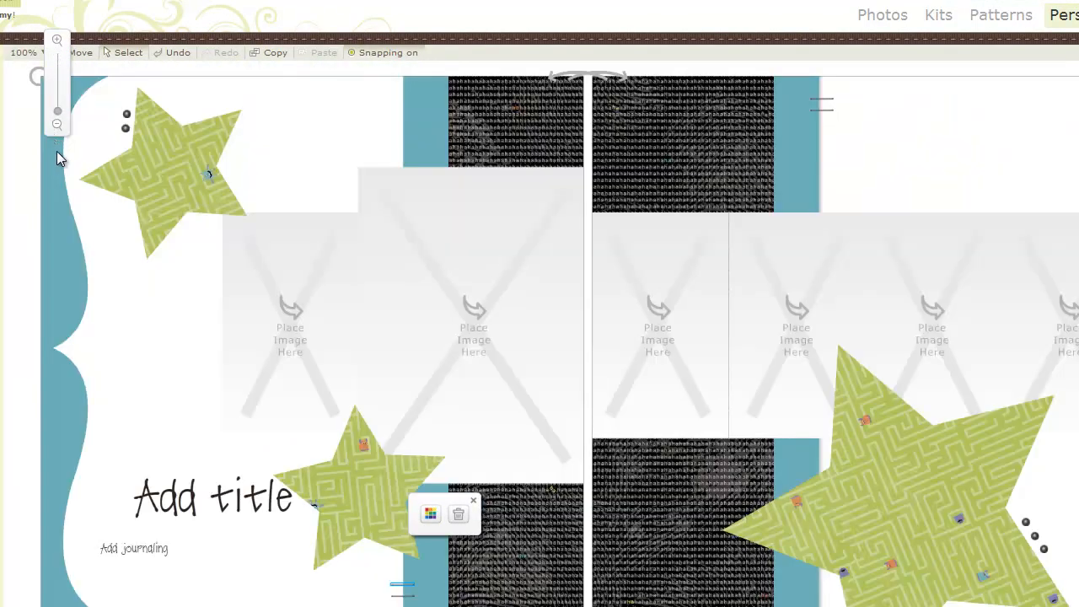
{"action": "key", "text": "Escape"}
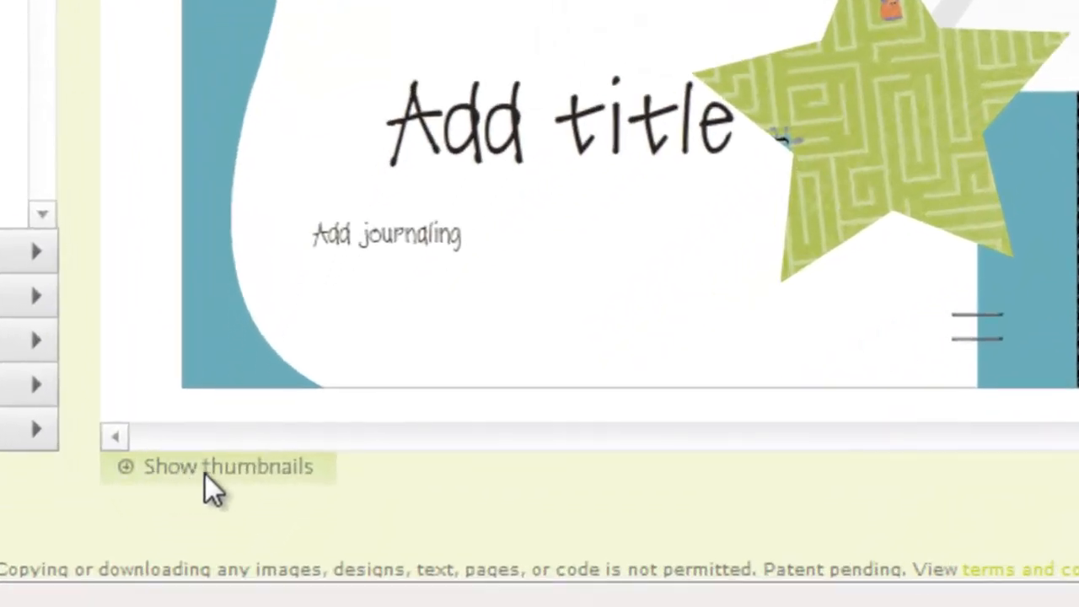
Step: Show the layout thumbnails for the project and hide them again
{"action": "left_click", "coordinate": [123, 468]}
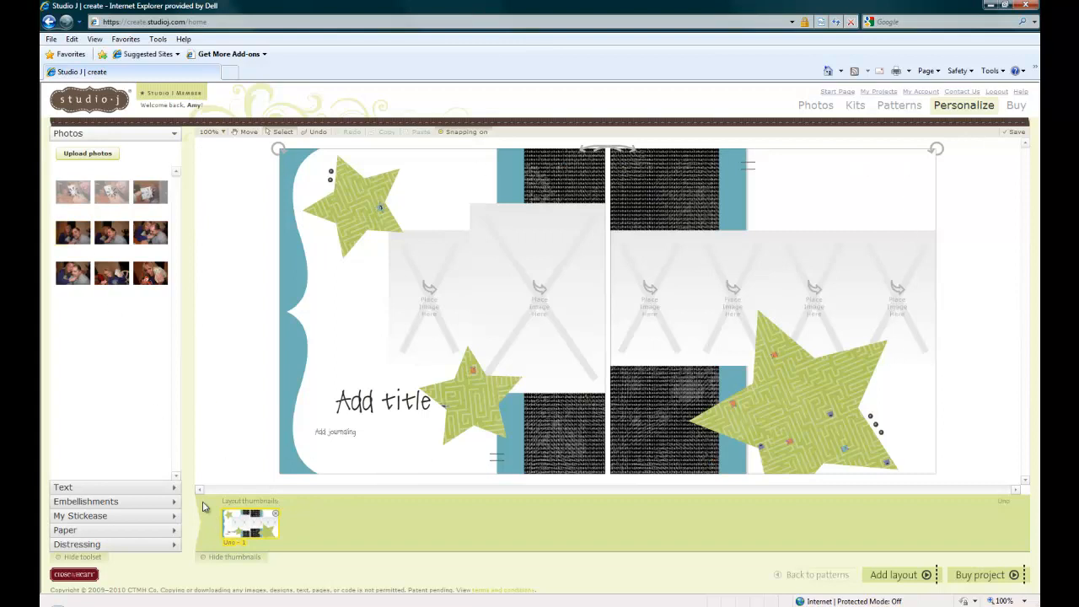
{"action": "left_click", "coordinate": [223, 558]}
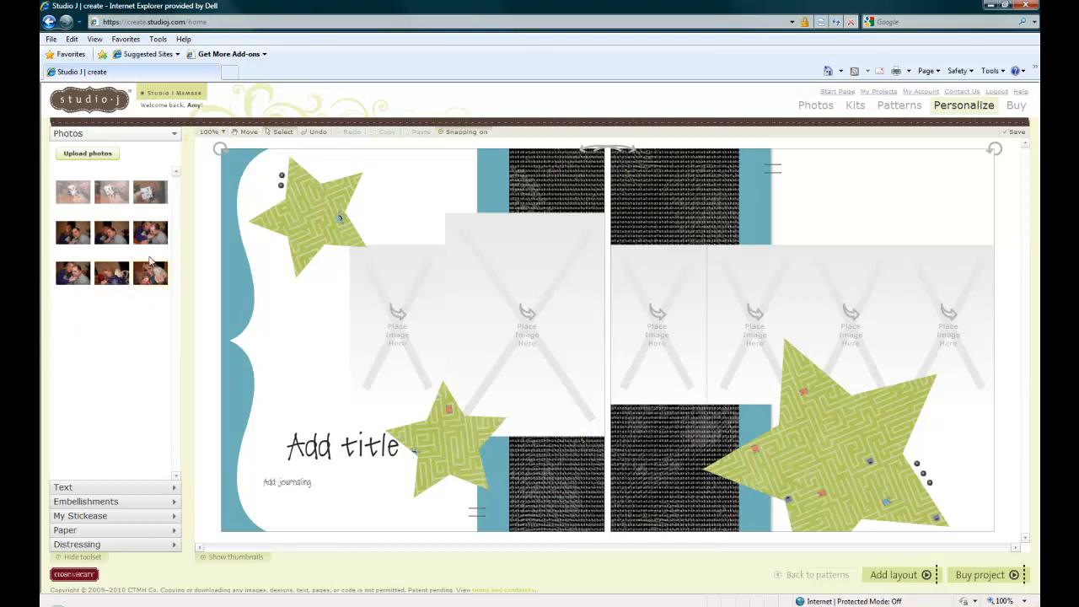
Step: Place five uploaded photos in the layout's frames, leaving only the third frame of the right page empty
{"action": "left_click_drag", "start_coordinate": [150, 261], "coordinate": [405, 324]}
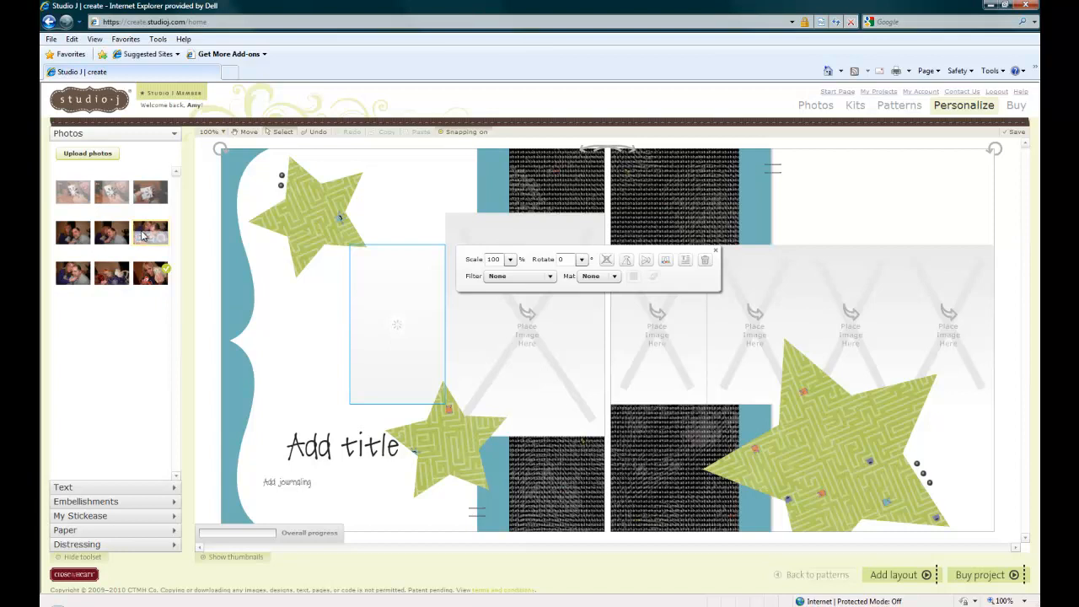
{"action": "left_click_drag", "start_coordinate": [72, 232], "coordinate": [656, 326]}
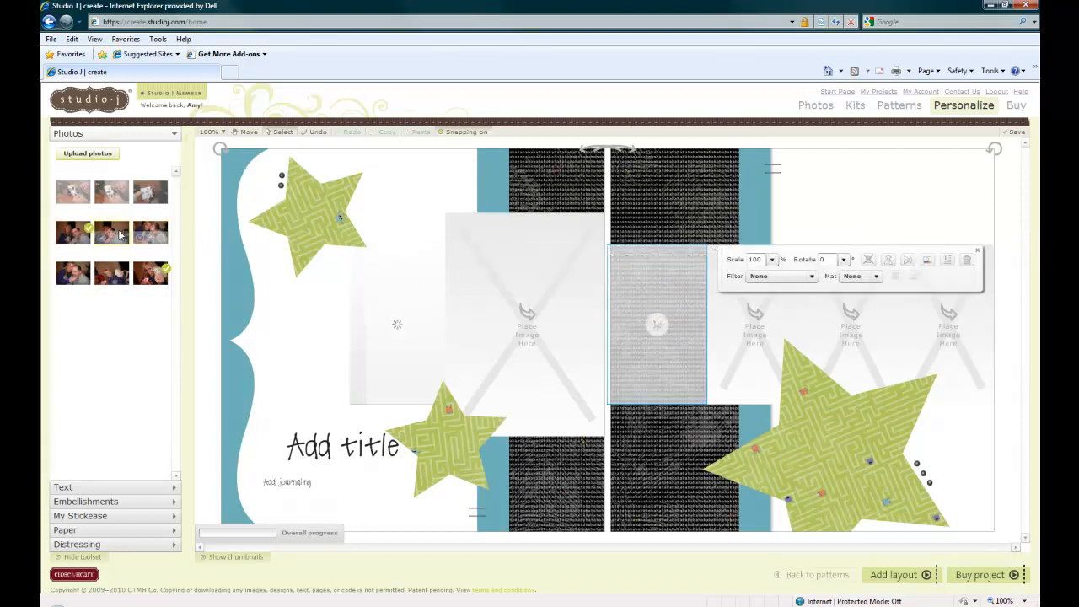
{"action": "left_click_drag", "start_coordinate": [111, 237], "coordinate": [750, 317]}
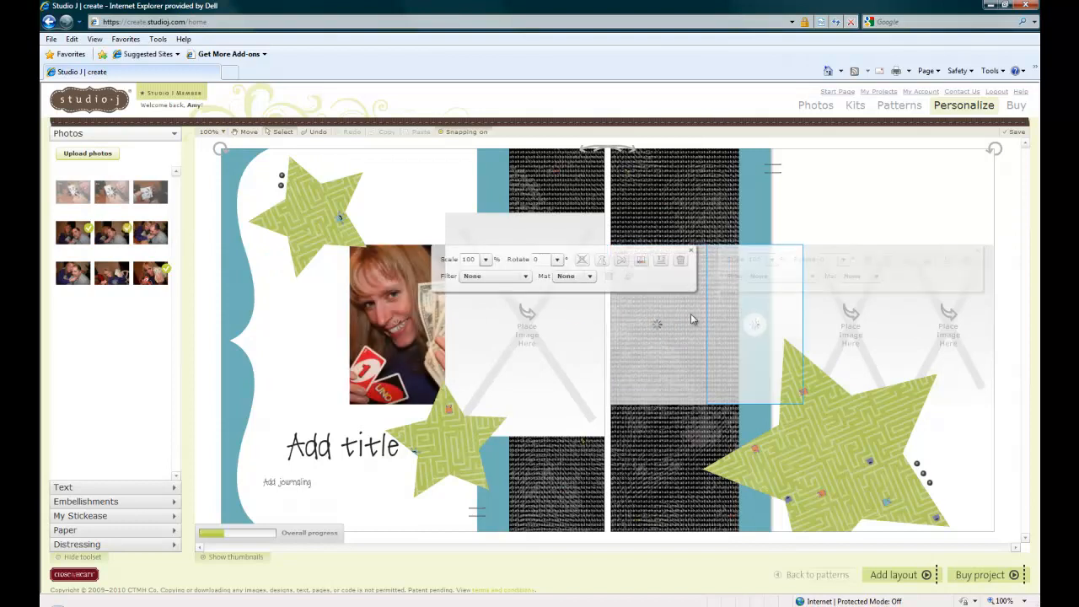
{"action": "left_click_drag", "start_coordinate": [148, 231], "coordinate": [517, 331]}
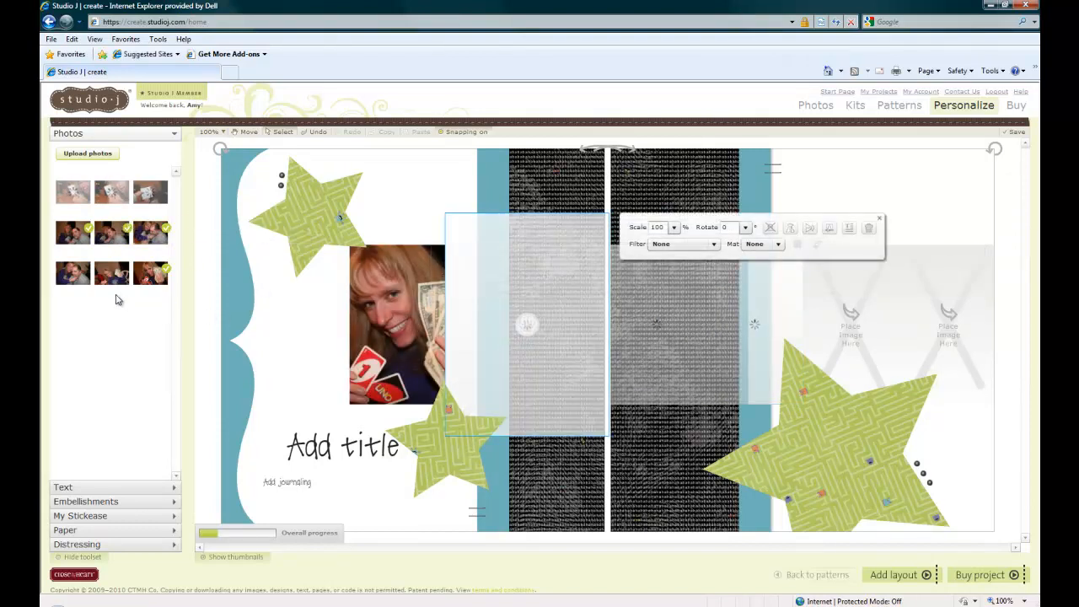
{"action": "left_click_drag", "start_coordinate": [73, 273], "coordinate": [957, 315]}
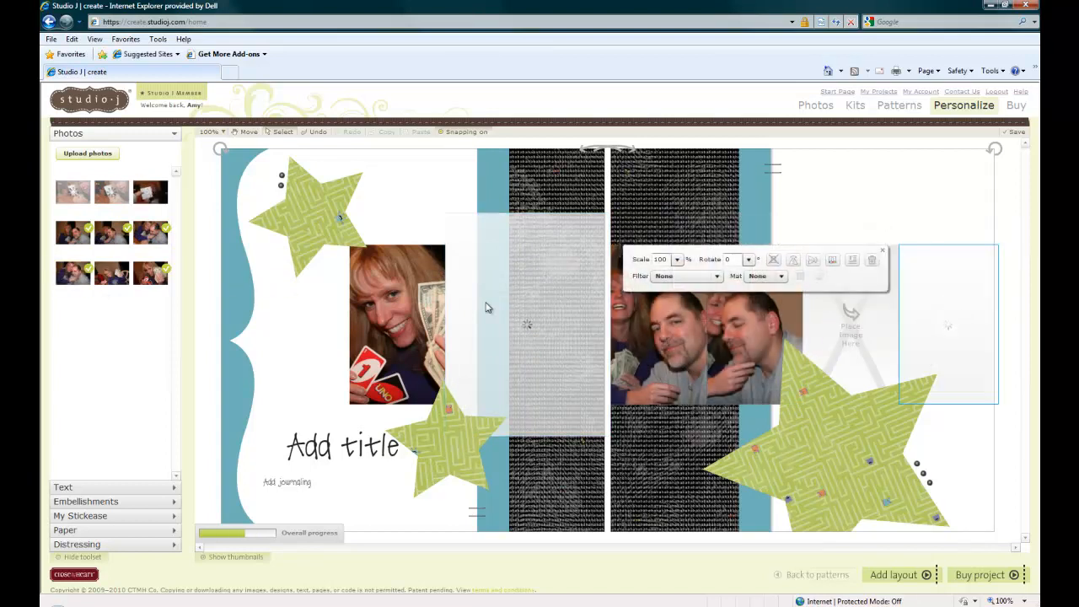
Step: Reposition the photo within the left page's narrow frame so that the hand holding the fanned money shows
{"action": "left_click", "coordinate": [398, 329]}
{"action": "mouse_move", "coordinate": [398, 329]}
{"action": "left_mouse_down"}
{"action": "mouse_move", "coordinate": [331, 334]}
{"action": "mouse_move", "coordinate": [397, 327]}
{"action": "mouse_move", "coordinate": [395, 315]}
{"action": "left_mouse_up"}
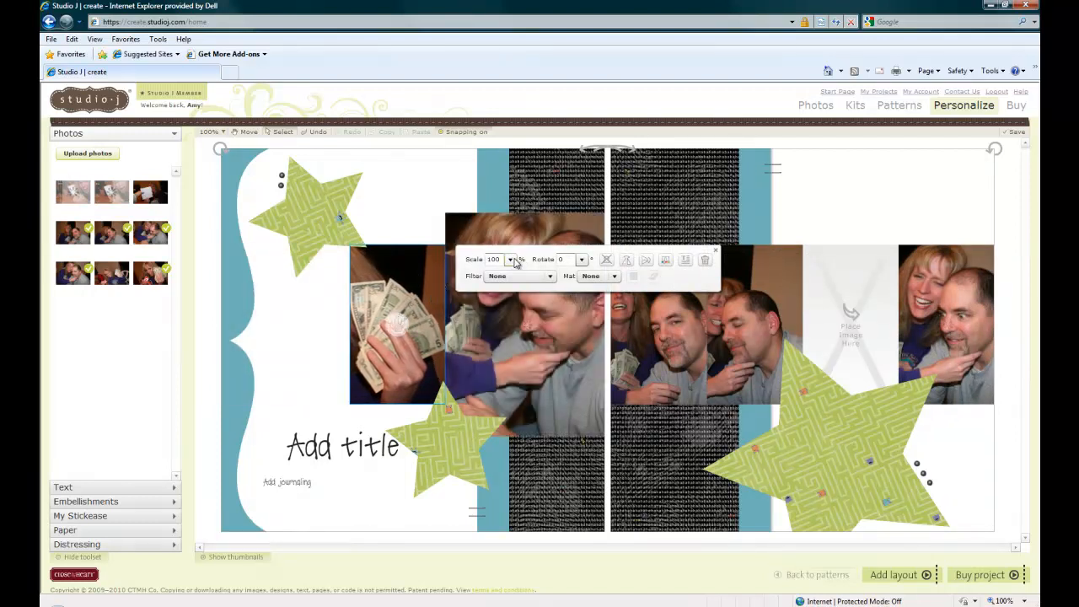
{"action": "left_click_drag", "start_coordinate": [400, 324], "coordinate": [404, 324]}
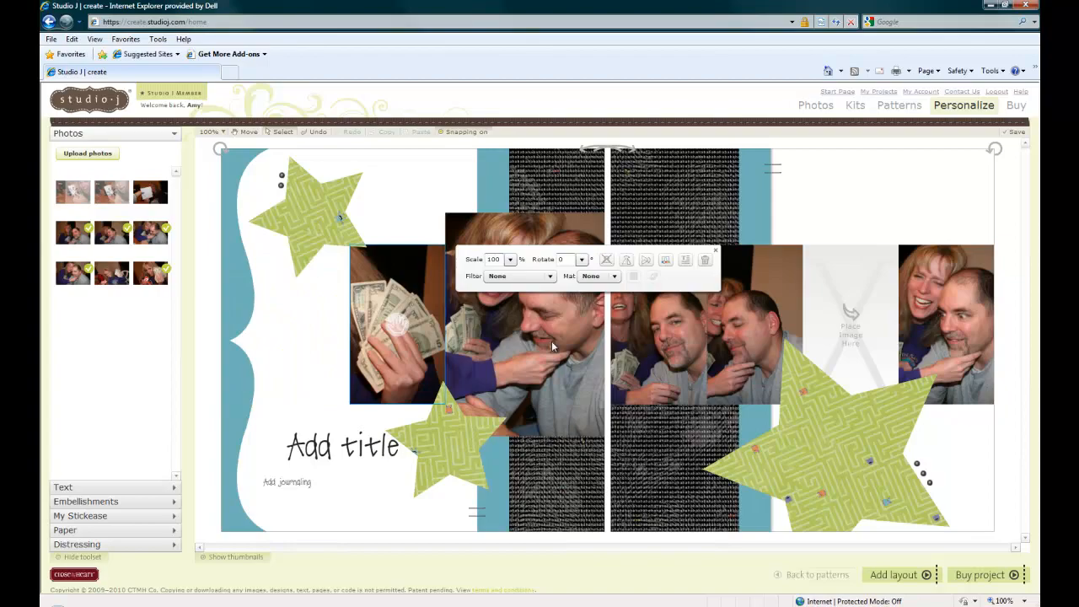
{"action": "left_click", "coordinate": [551, 341]}
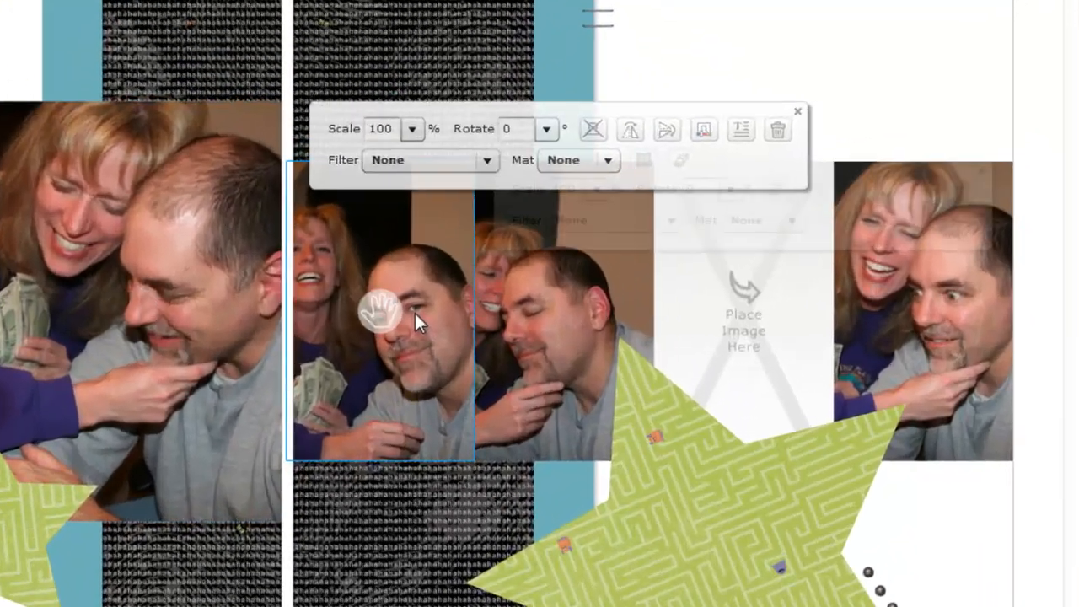
Step: Scale the right page's first photo to 126% and shift it within its frame to show more of the woman's face
{"action": "left_click", "coordinate": [658, 328]}
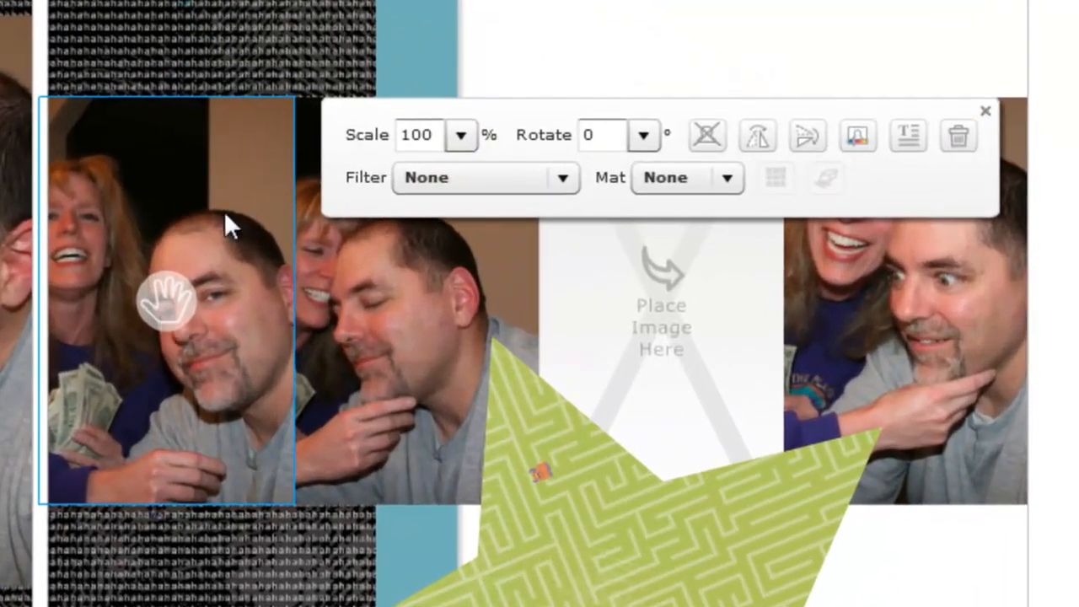
{"action": "left_click", "coordinate": [461, 135]}
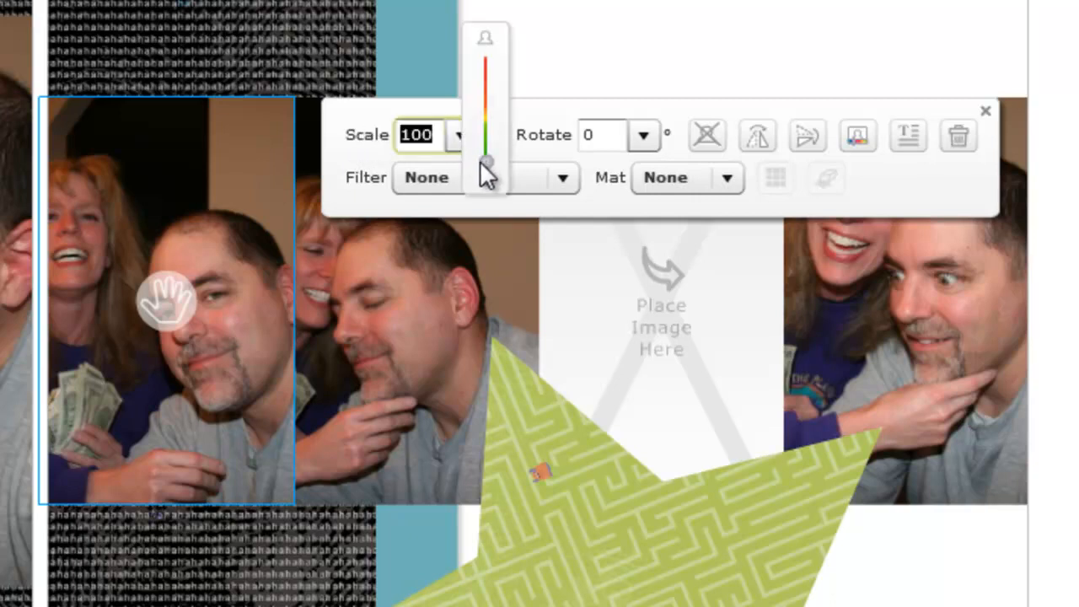
{"action": "left_click_drag", "start_coordinate": [485, 161], "coordinate": [487, 152]}
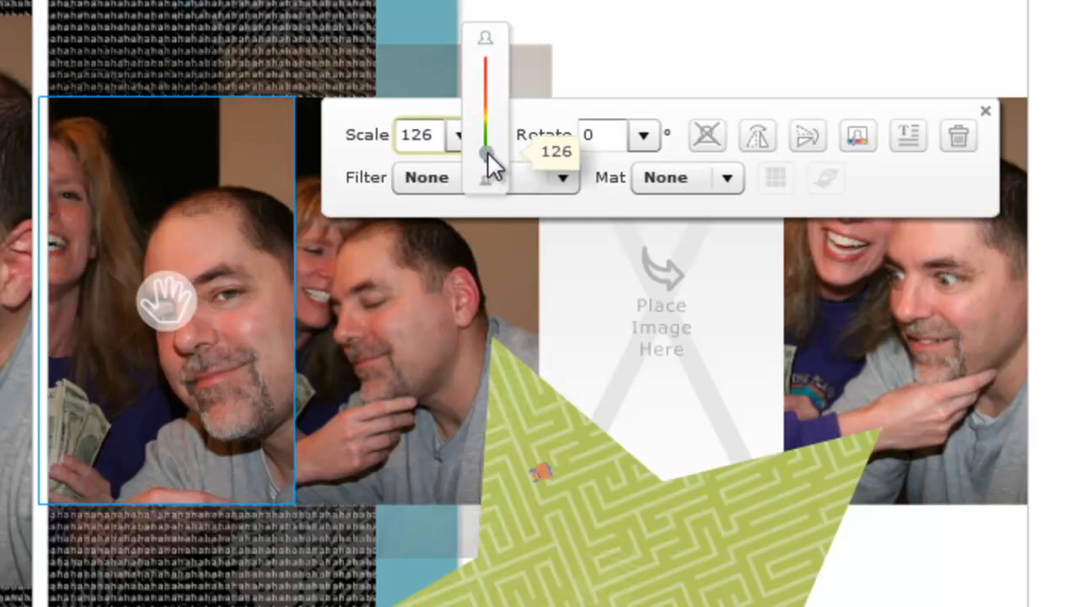
{"action": "left_click_drag", "start_coordinate": [157, 300], "coordinate": [181, 279]}
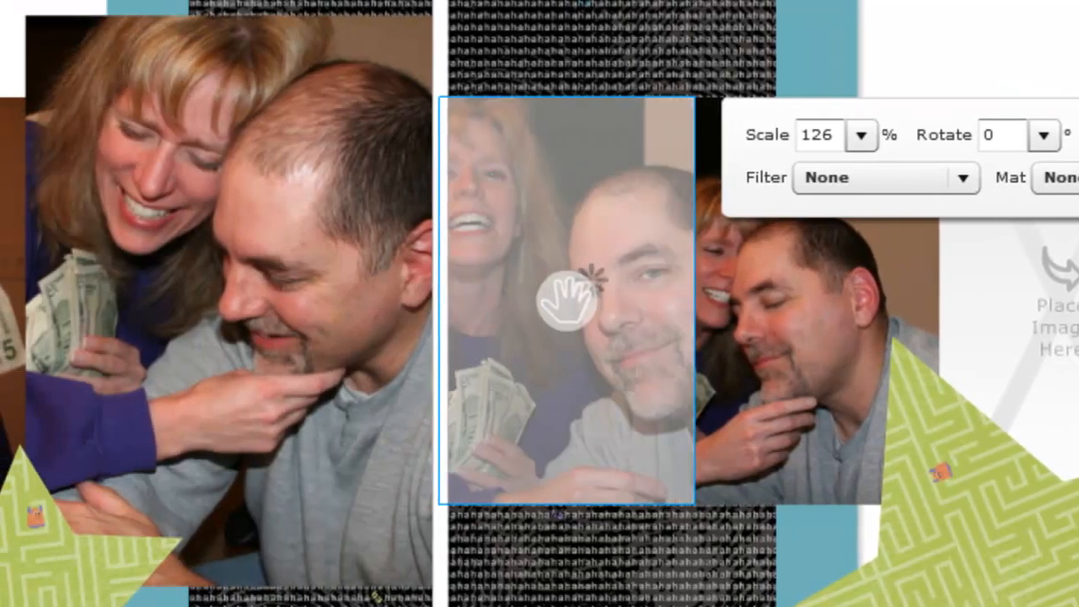
Step: Scale the right page's second photo to 126% and reposition it so that both faces fit in the frame
{"action": "left_click", "coordinate": [779, 272]}
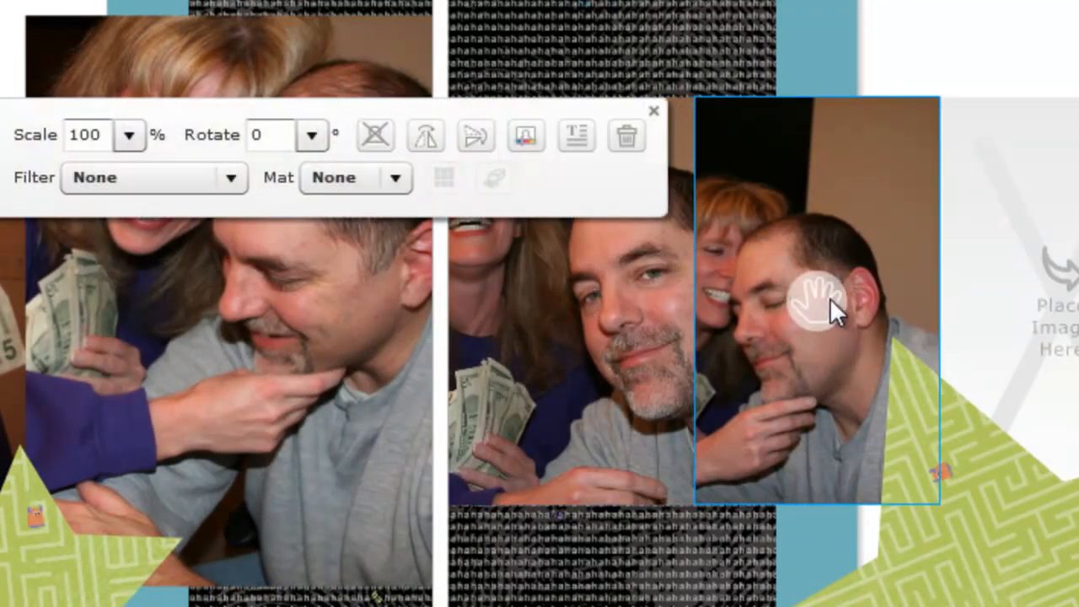
{"action": "left_click", "coordinate": [129, 135]}
{"action": "left_click_drag", "start_coordinate": [153, 168], "coordinate": [155, 150]}
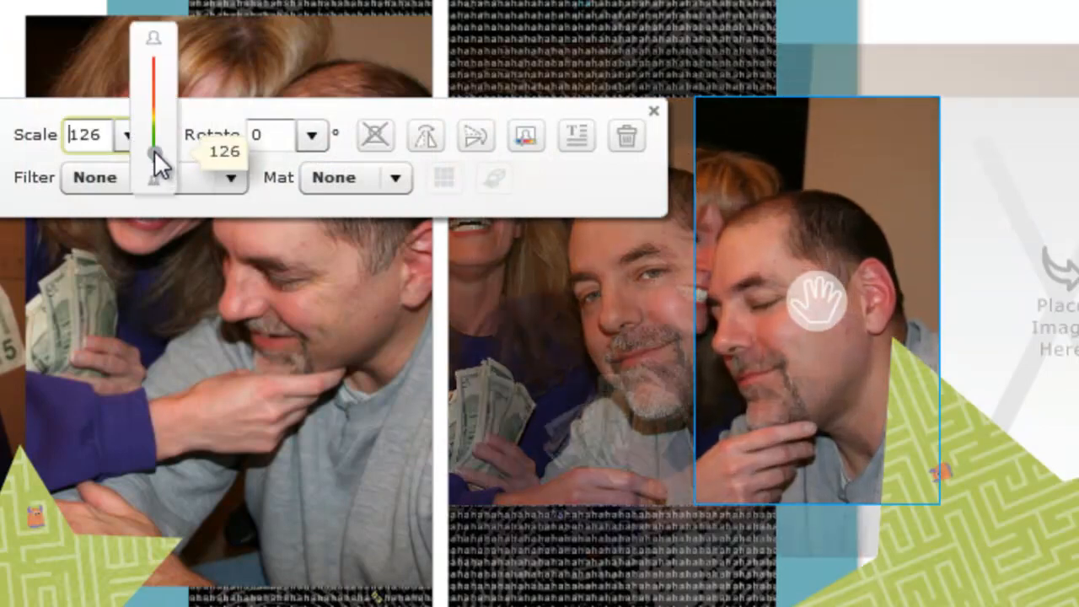
{"action": "left_click_drag", "start_coordinate": [812, 292], "coordinate": [884, 250]}
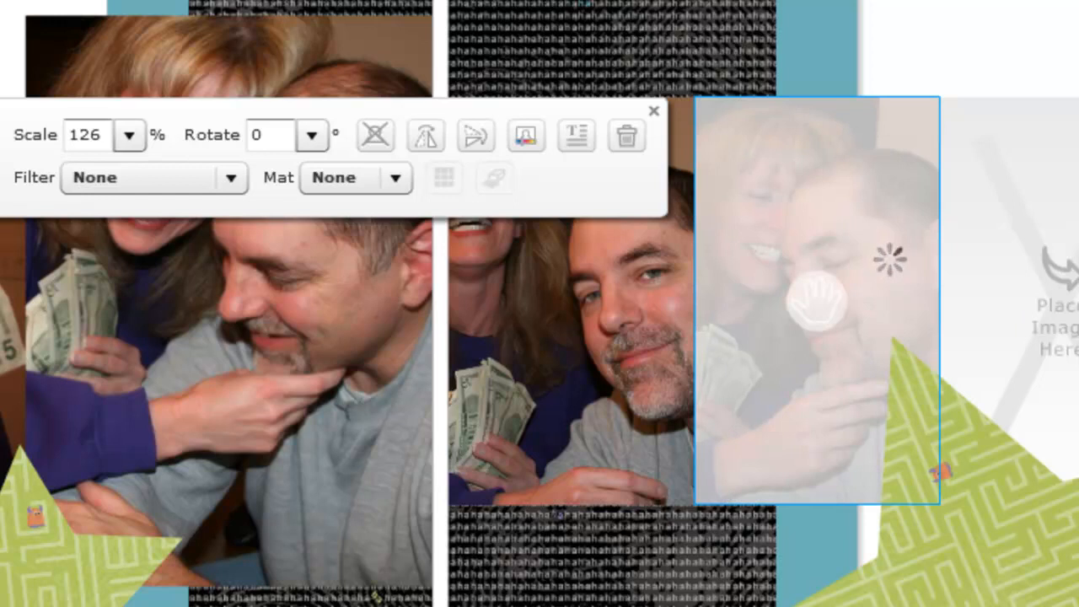
{"action": "left_click", "coordinate": [131, 135]}
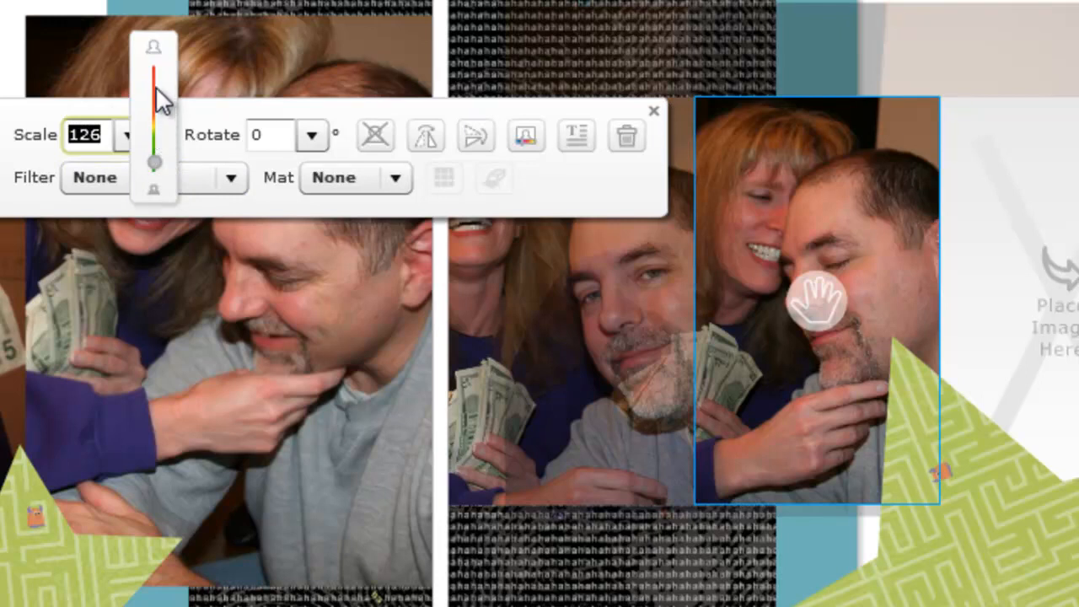
{"action": "left_click", "coordinate": [654, 111]}
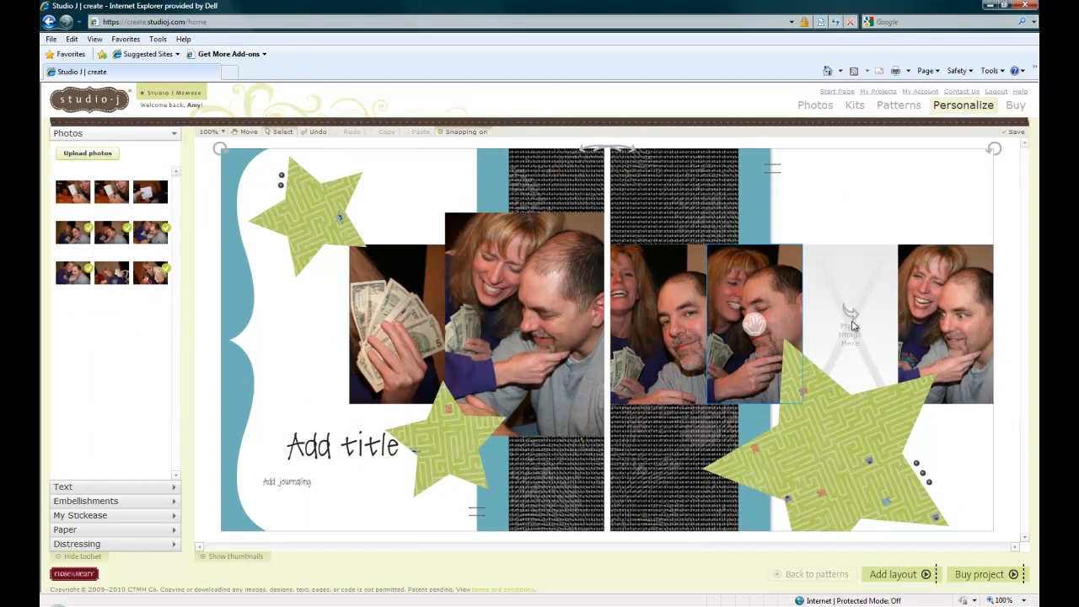
Step: Convert the empty photo frame on the right page into a journaling text box
{"action": "left_click", "coordinate": [850, 327]}
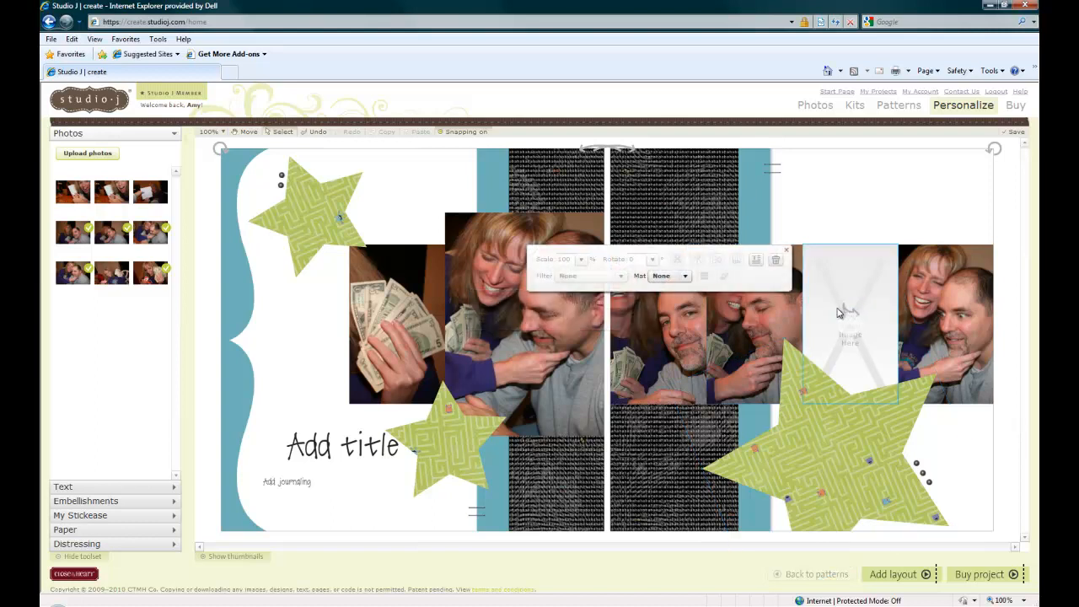
{"action": "left_click", "coordinate": [269, 487]}
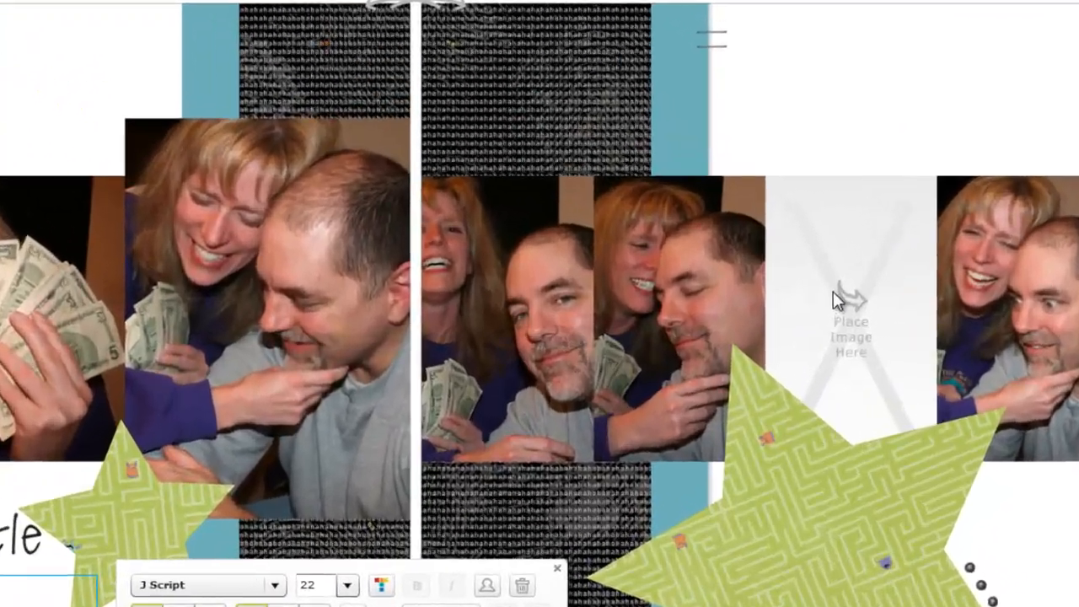
{"action": "left_click", "coordinate": [839, 310]}
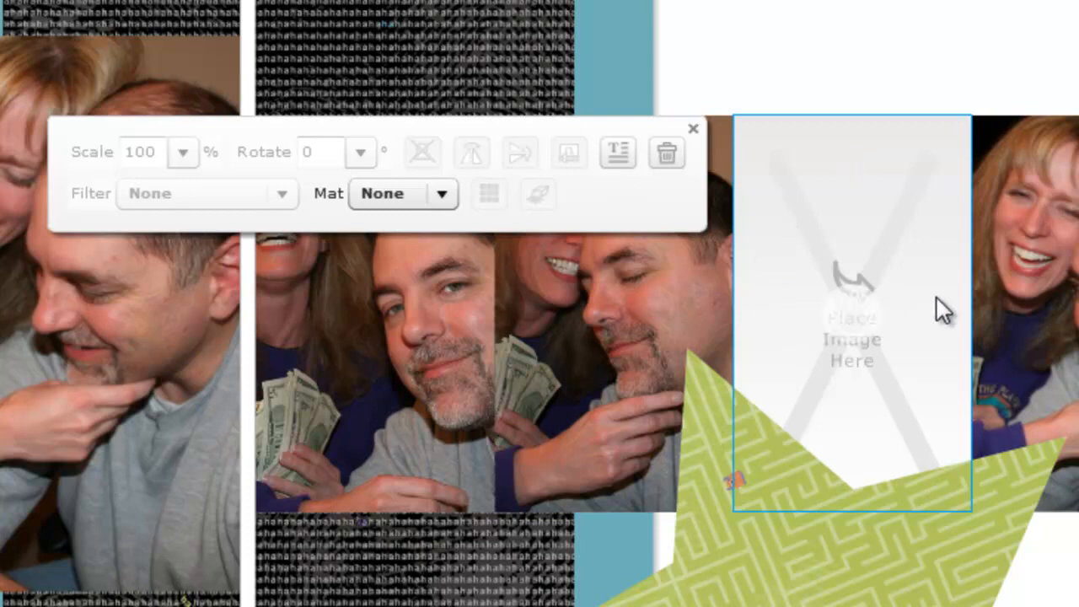
{"action": "left_click", "coordinate": [618, 147]}
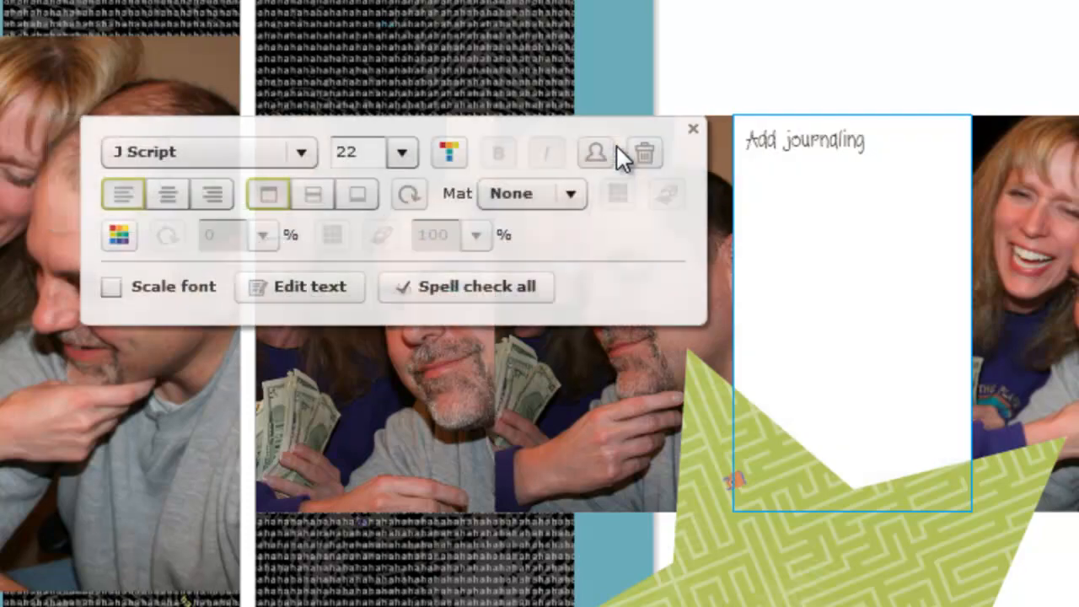